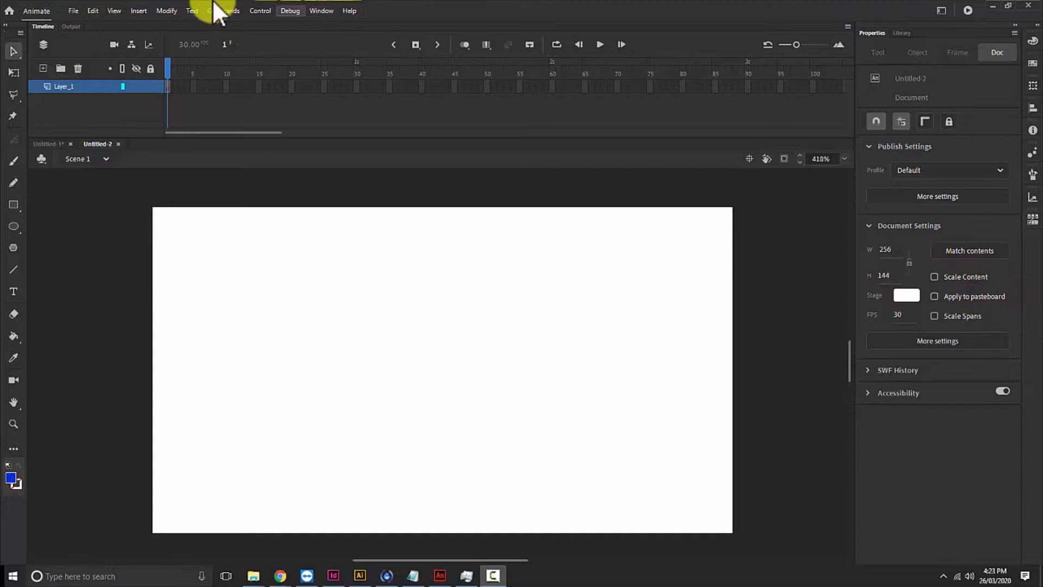
# Step: Import the walk-cycle image from the lecture folder on Local Disk (E:) onto the stage
pyautogui.click(70, 10)
pyautogui.moveTo(171, 170)
pyautogui.click(299, 171)
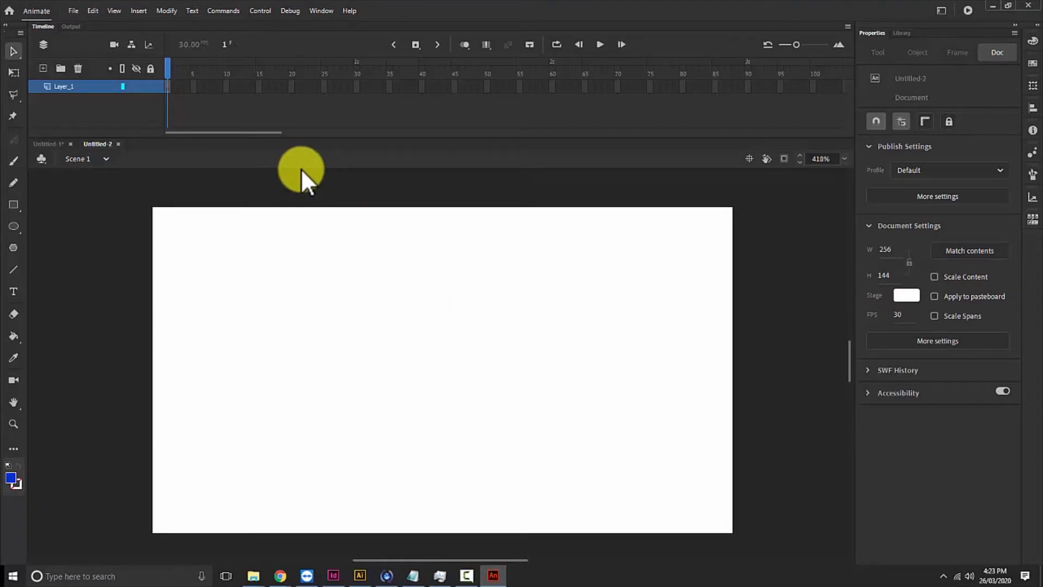
pyautogui.hotkey('ctrl', 'r')
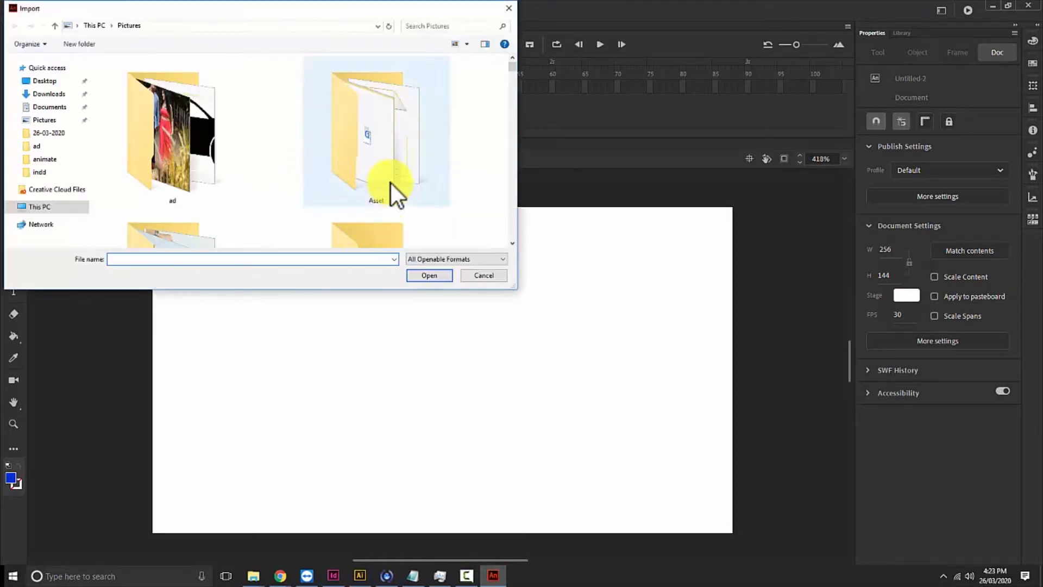
pyautogui.click(36, 106)
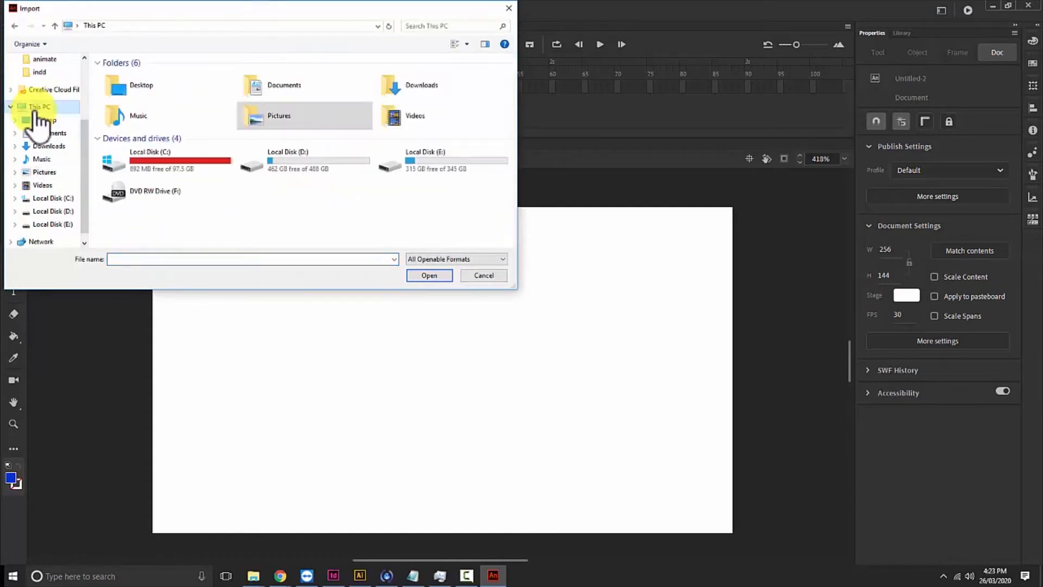
pyautogui.doubleClick(428, 165)
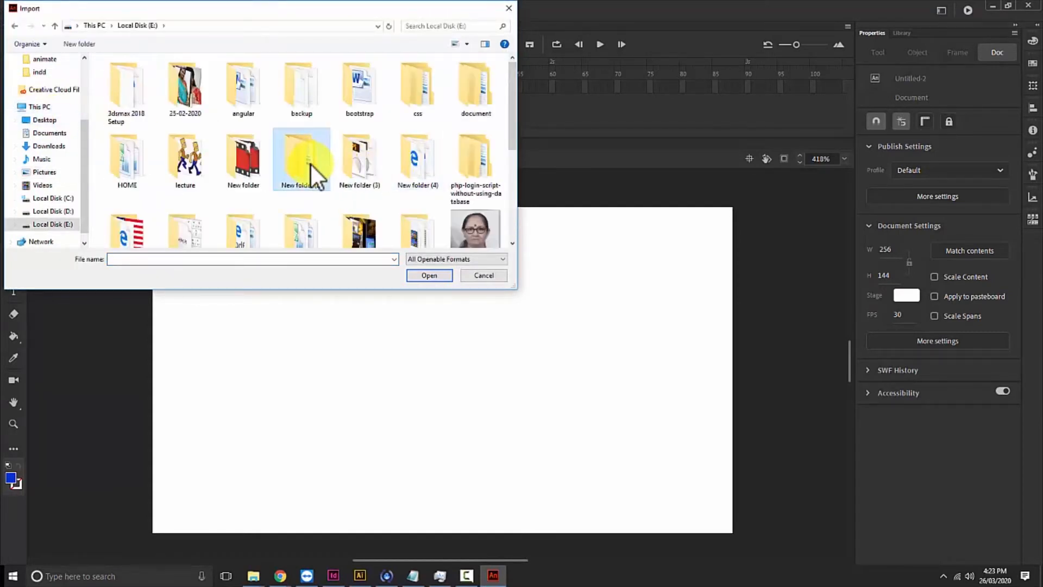
pyautogui.doubleClick(201, 164)
pyautogui.doubleClick(197, 98)
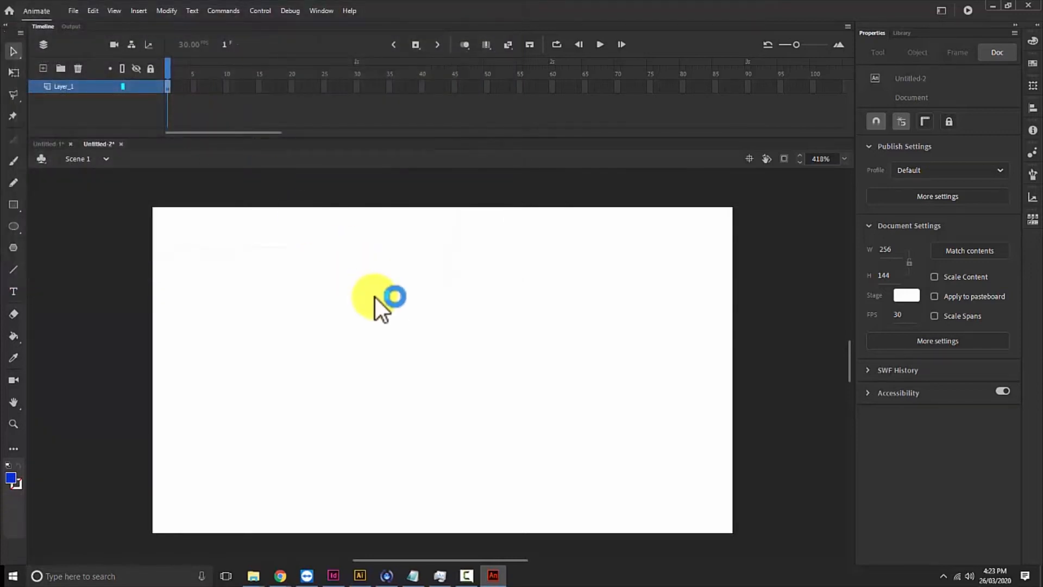
# Step: Scale the imported walk-cycle bitmap down with Free Transform to about 337 by 96.7 px
pyautogui.moveTo(752, 510); pyautogui.dragTo(372, 309)
pyautogui.moveTo(526, 330); pyautogui.dragTo(385, 341)
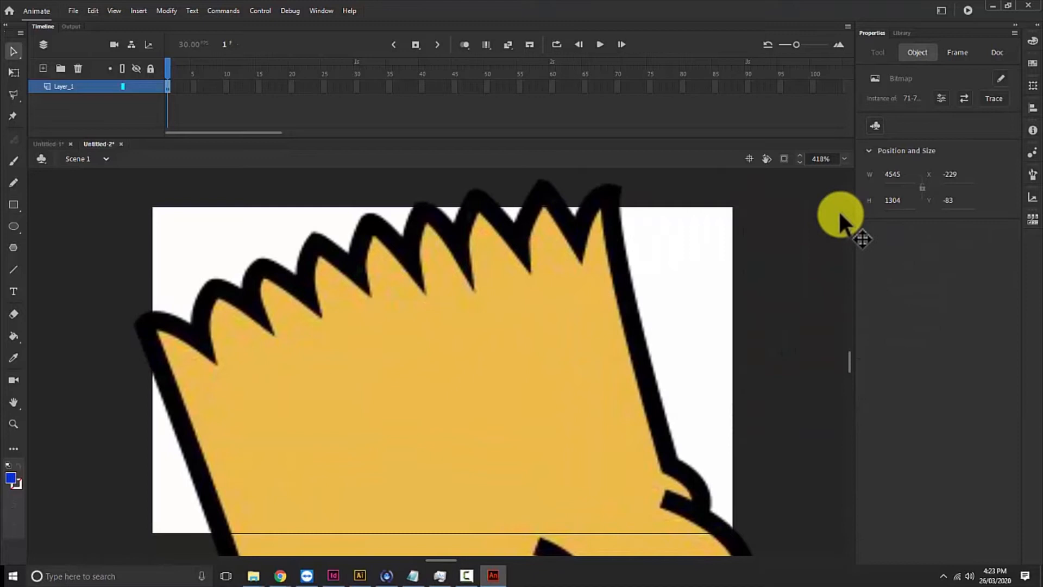
pyautogui.scroll(-8, 838, 210)
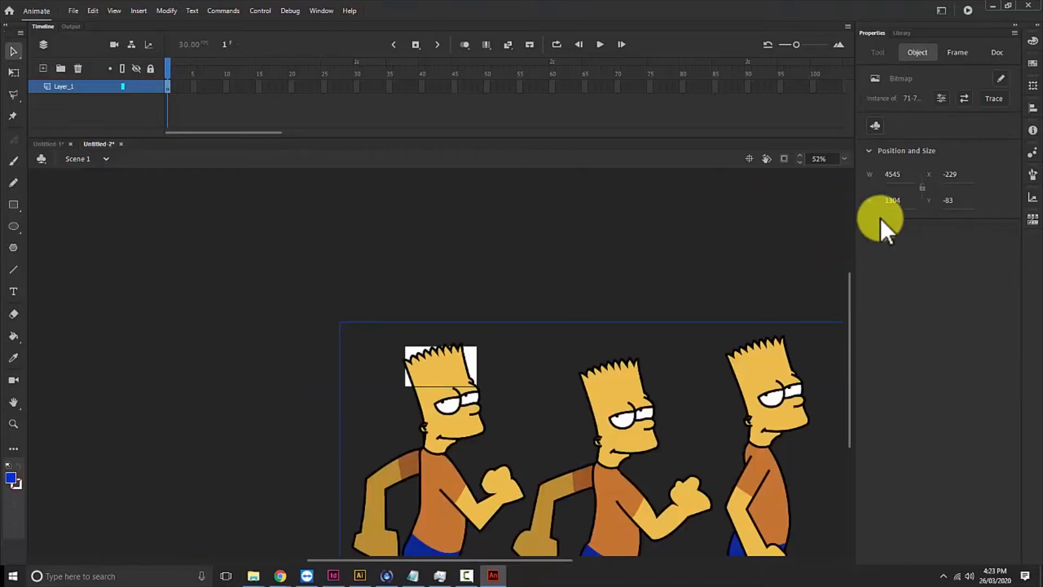
pyautogui.press('q')
pyautogui.moveTo(340, 321); pyautogui.dragTo(299, 373)
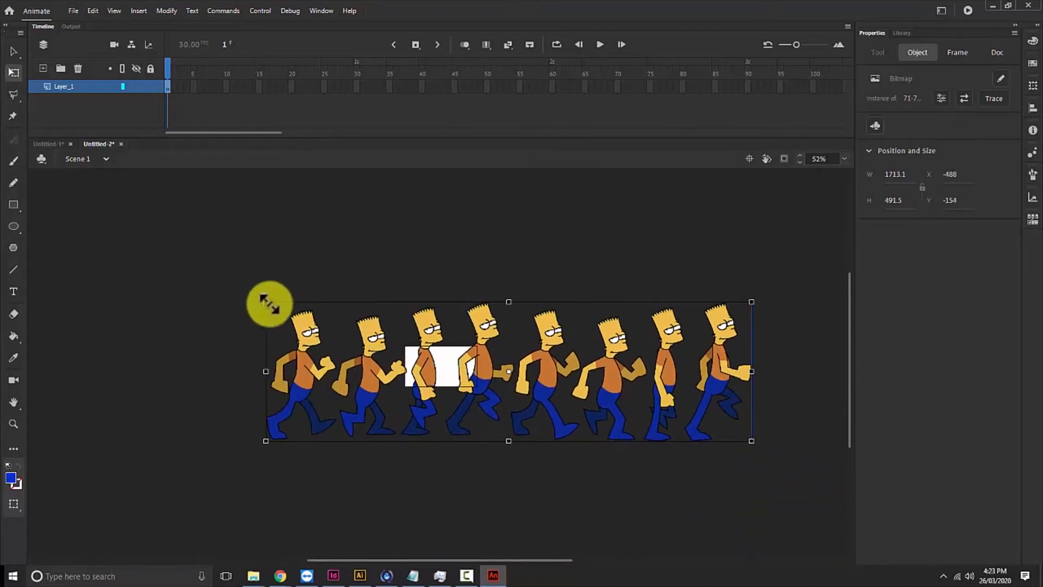
pyautogui.moveTo(280, 311); pyautogui.dragTo(412, 360)
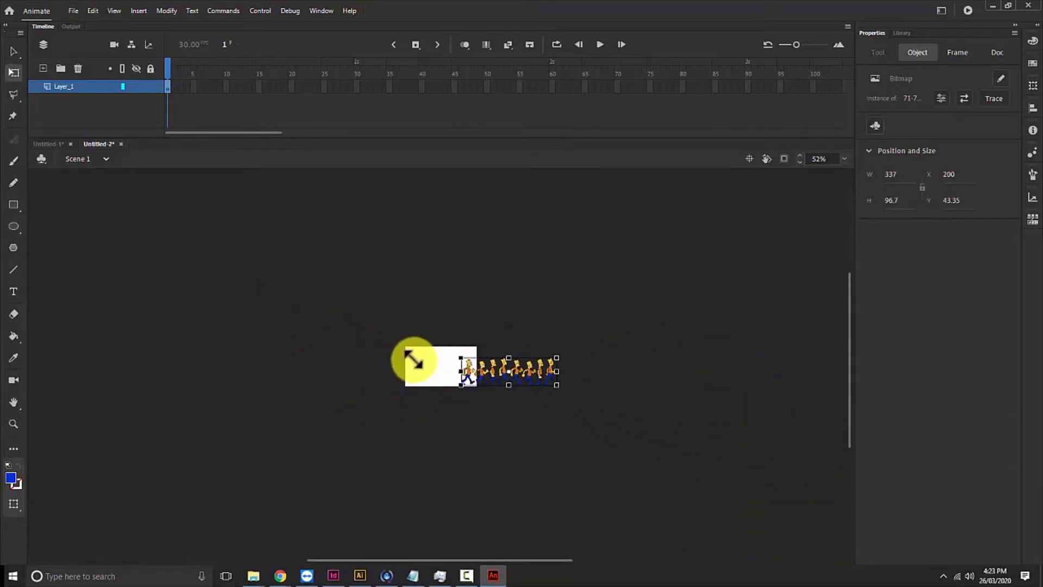
# Step: Move the scaled walk-cycle bitmap over the stage to about X -27, Y 24
pyautogui.moveTo(524, 371); pyautogui.dragTo(454, 361)
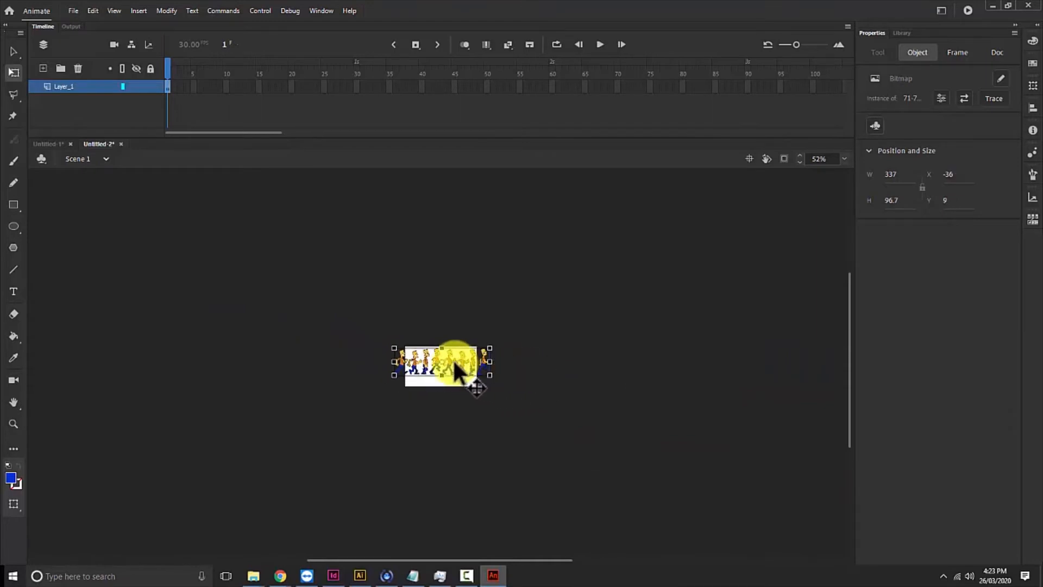
pyautogui.hotkey('ctrl', '2')
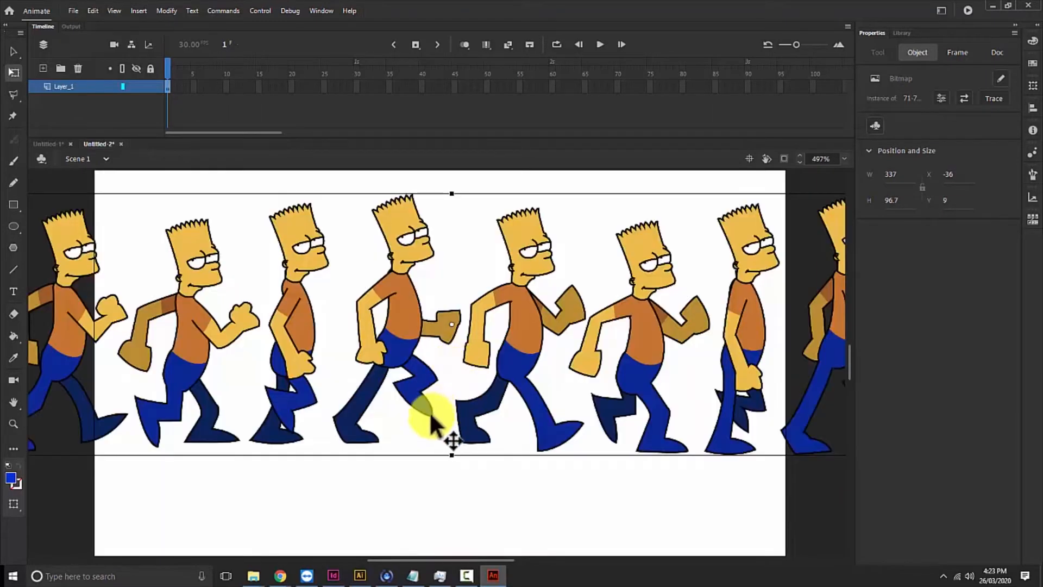
pyautogui.press('v')
pyautogui.moveTo(395, 390); pyautogui.dragTo(435, 423)
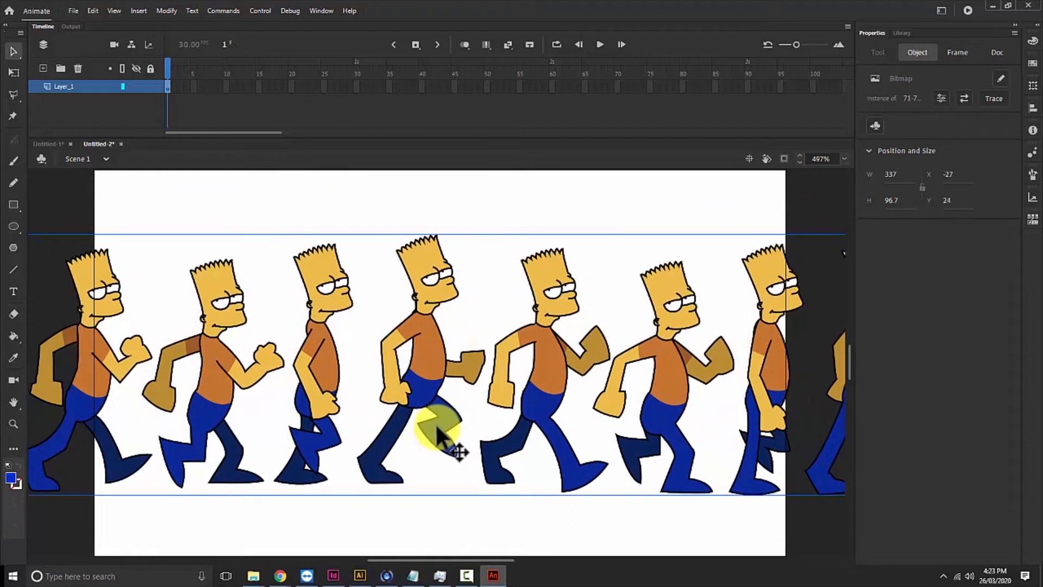
# Step: Break the walk-cycle bitmap apart into an editable shape and deselect it
pyautogui.hotkey('ctrl', 'b')
pyautogui.click(327, 514)
pyautogui.moveTo(282, 420); pyautogui.dragTo(409, 423)
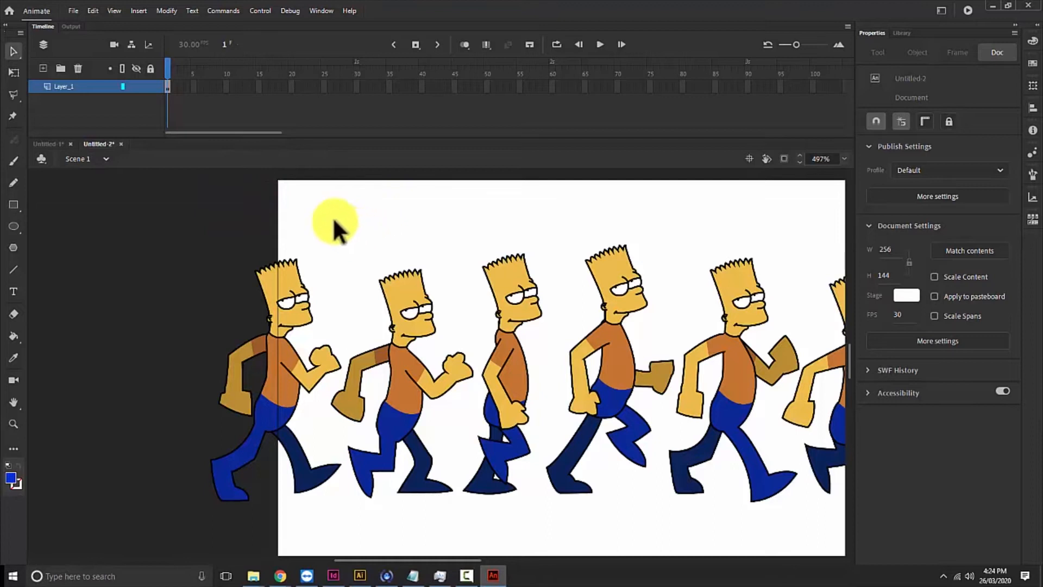
# Step: Create a new 550 by 400 ActionScript 3.0 document at 30 fps
pyautogui.hotkey('ctrl', 'Return')
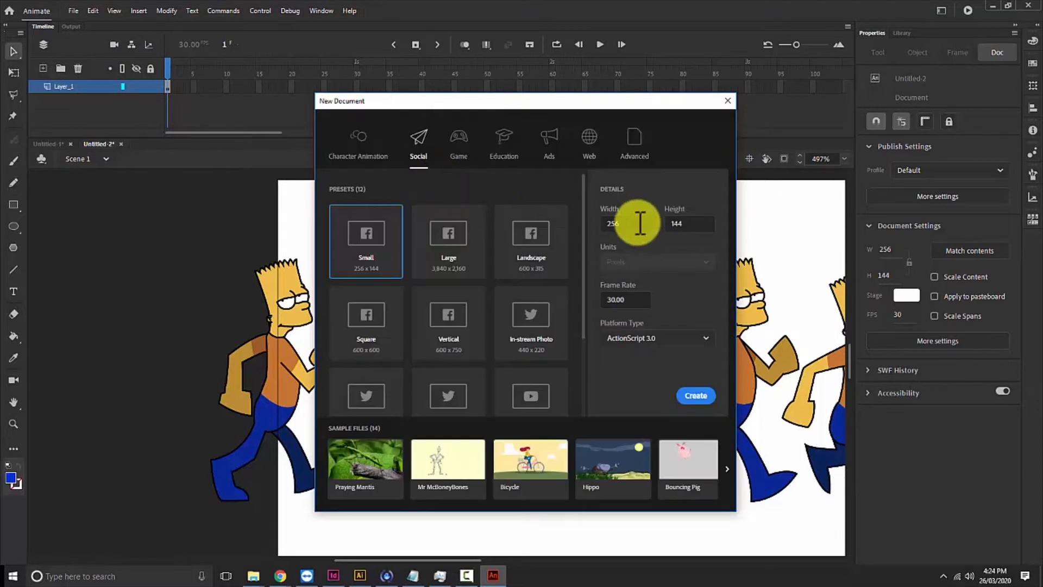
pyautogui.press('Tab')
pyautogui.write('550')
pyautogui.press('Tab')
pyautogui.write('400')
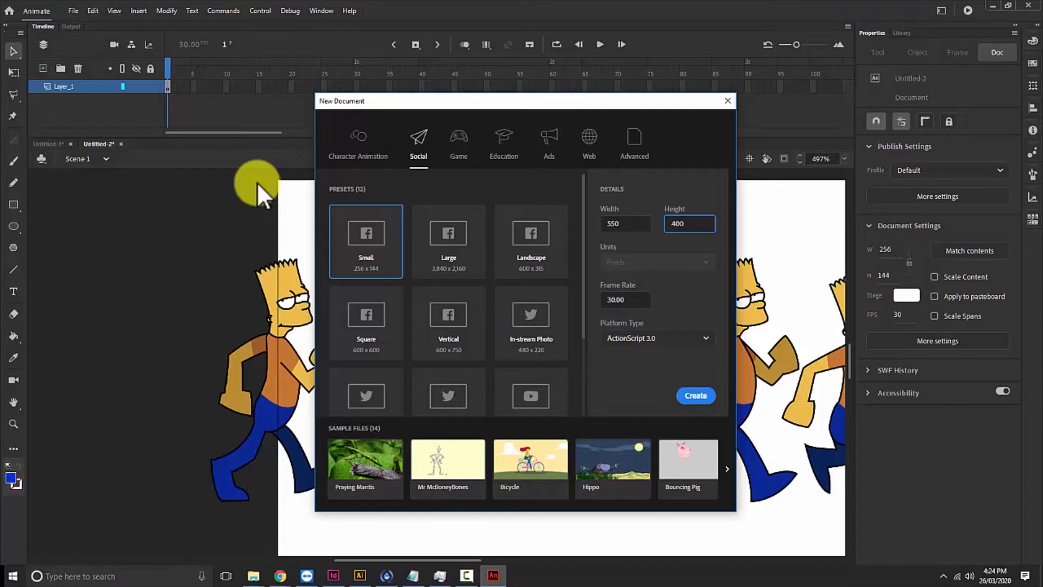
pyautogui.click(699, 396)
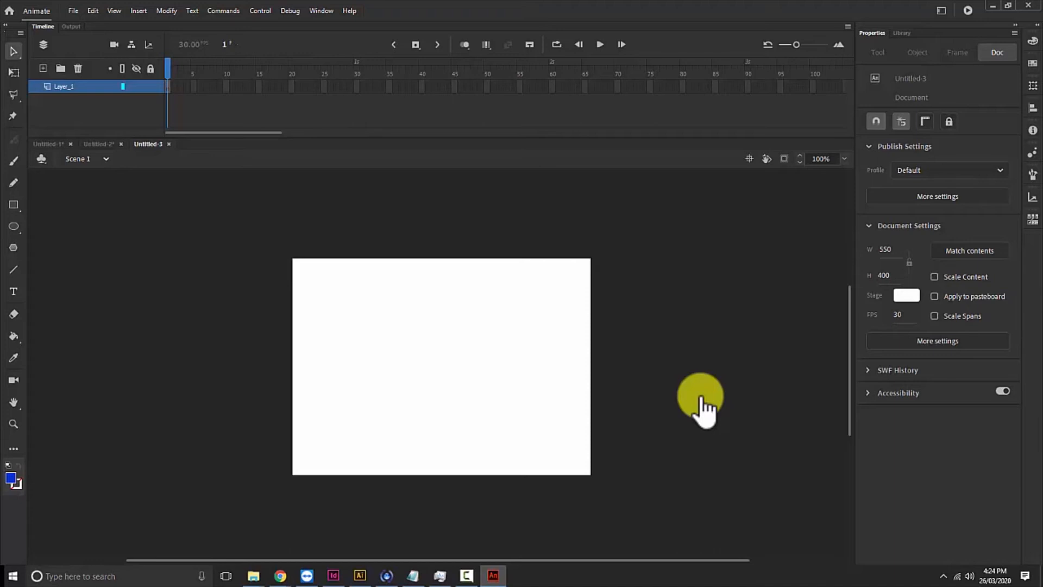
# Step: Create a new movie clip symbol named walkcycle_mc
pyautogui.click(164, 10)
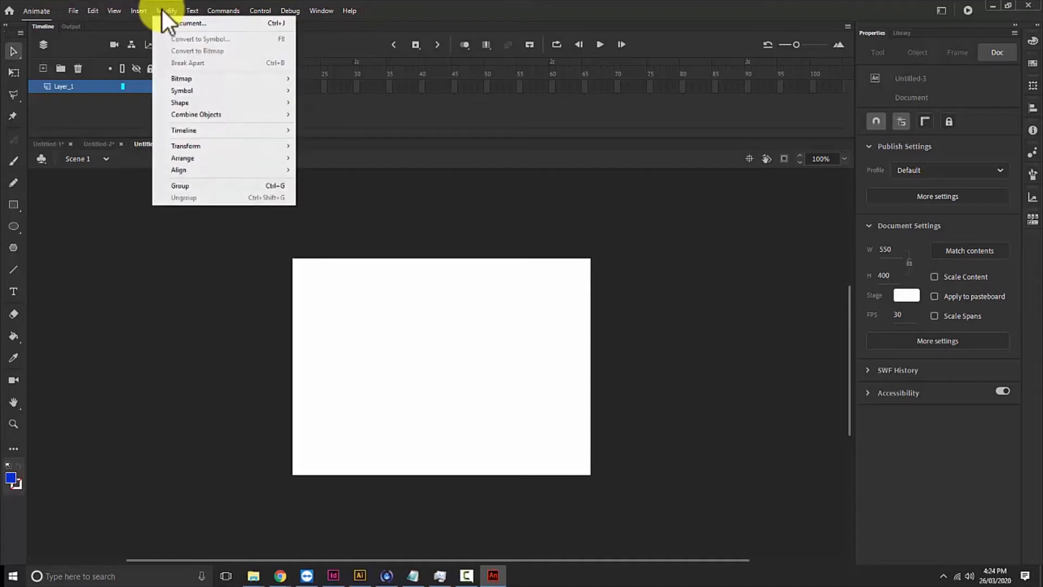
pyautogui.moveTo(142, 8)
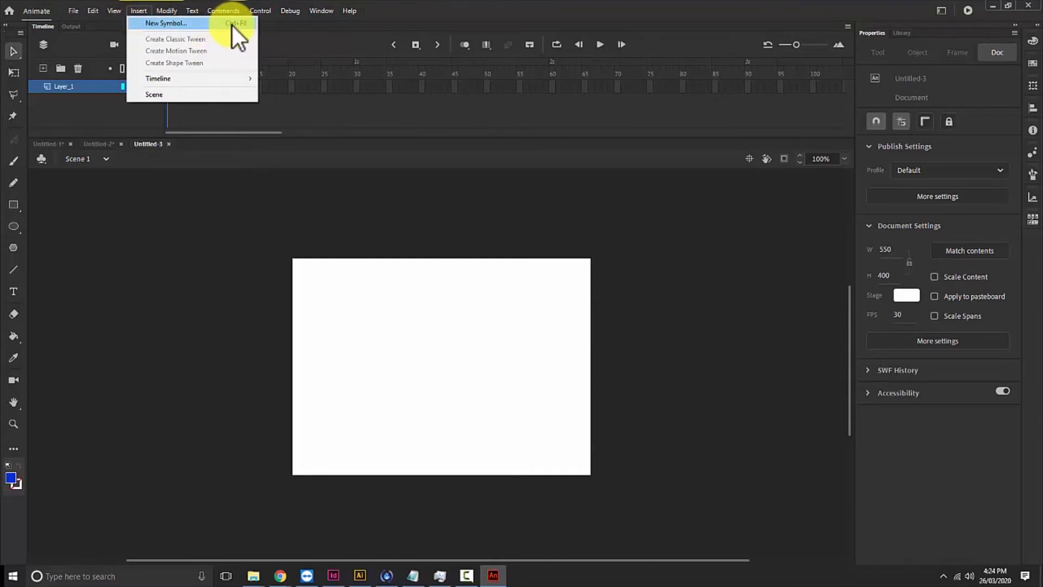
pyautogui.click(346, 357)
pyautogui.hotkey('ctrl', 'F8')
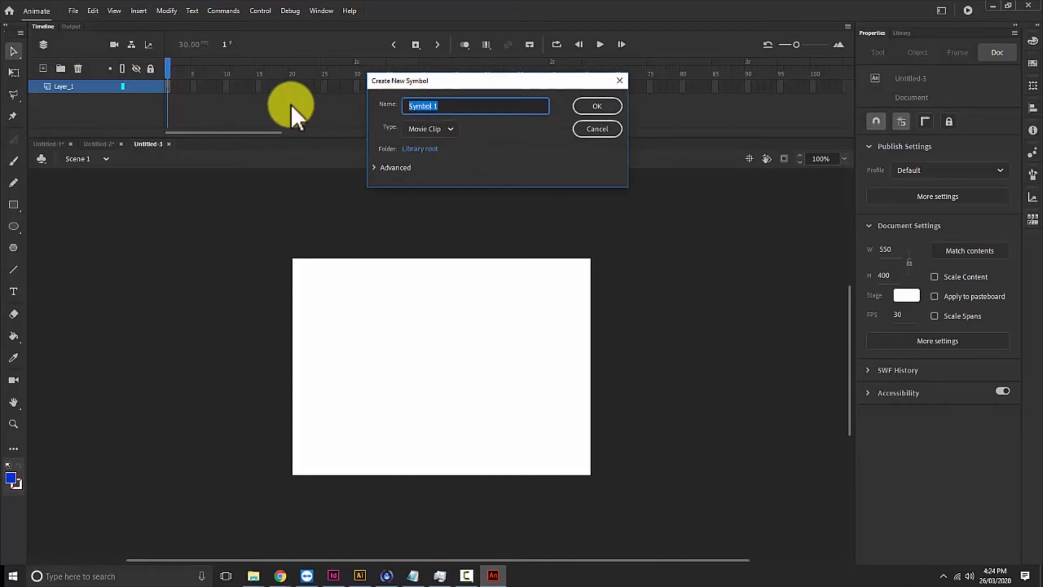
pyautogui.write('walkcycle_mc')
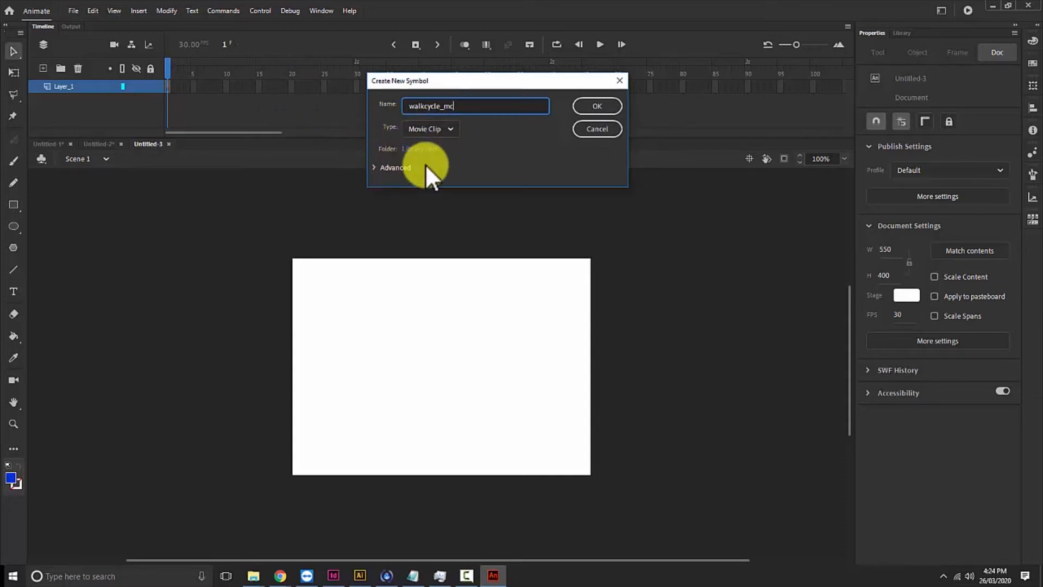
pyautogui.click(581, 103)
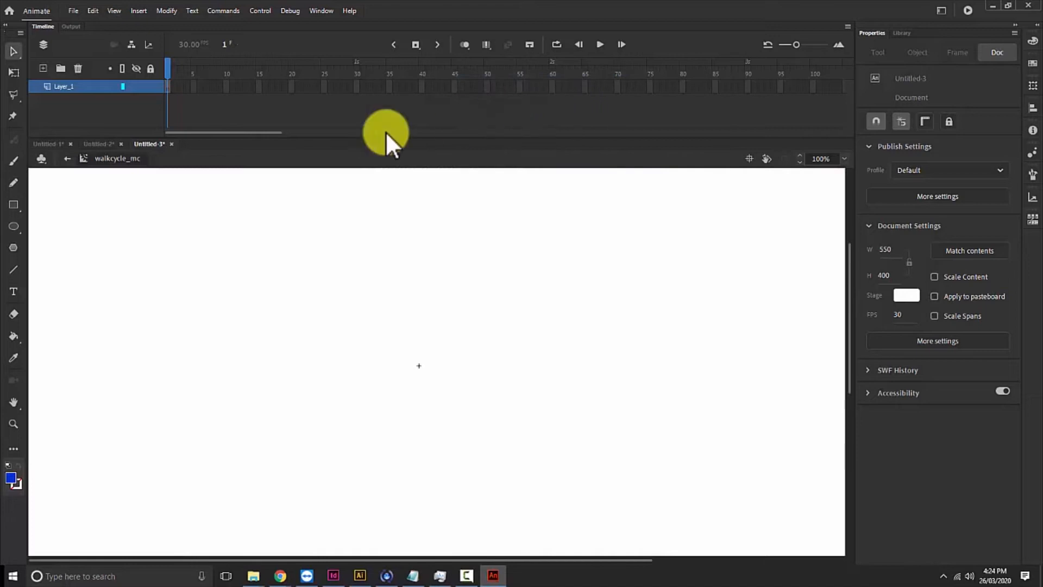
# Step: Select the first walking figure in the Untitled-2 document by outlining it with the Polygon Tool
pyautogui.click(106, 148)
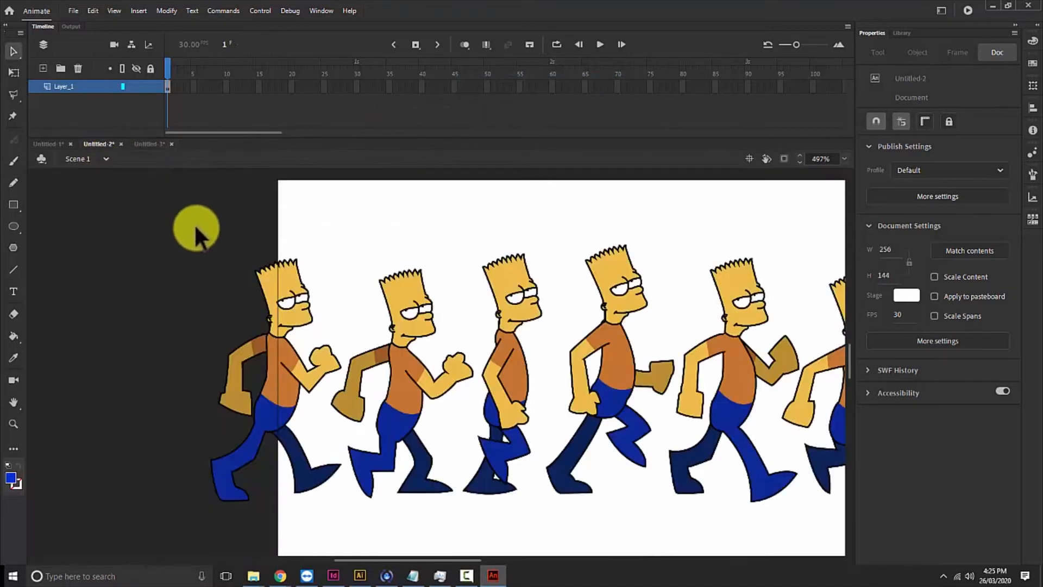
pyautogui.moveTo(268, 256)
pyautogui.mouseDown()
pyautogui.moveTo(248, 250)
pyautogui.moveTo(252, 230)
pyautogui.mouseUp()
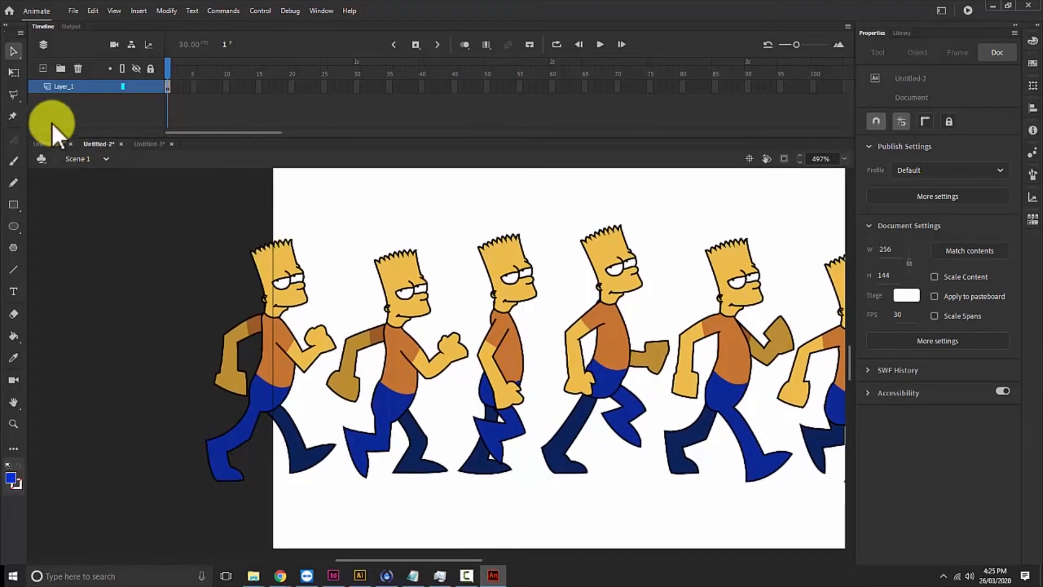
pyautogui.click(18, 98)
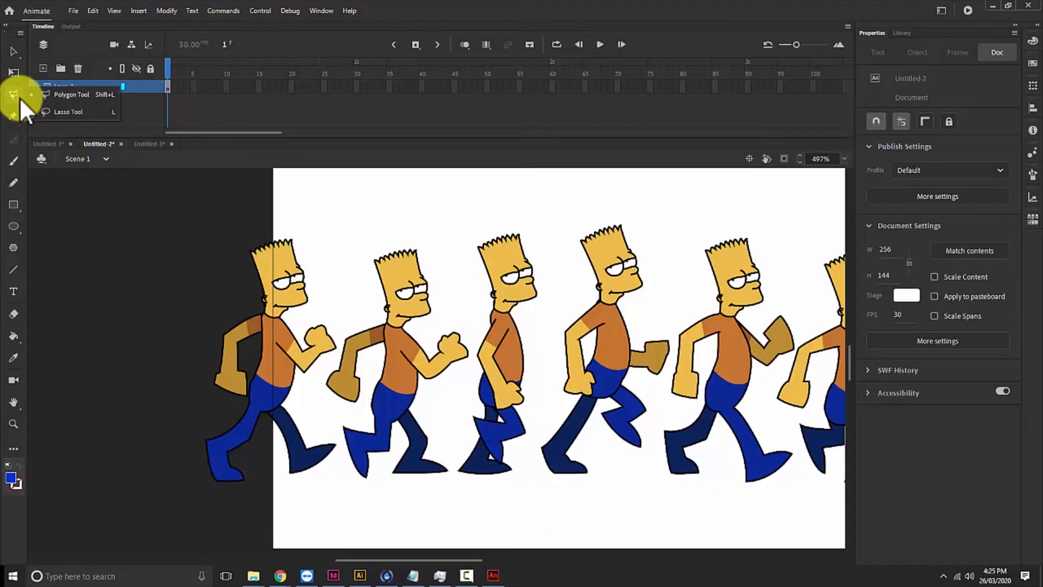
pyautogui.click(69, 96)
pyautogui.click(201, 245)
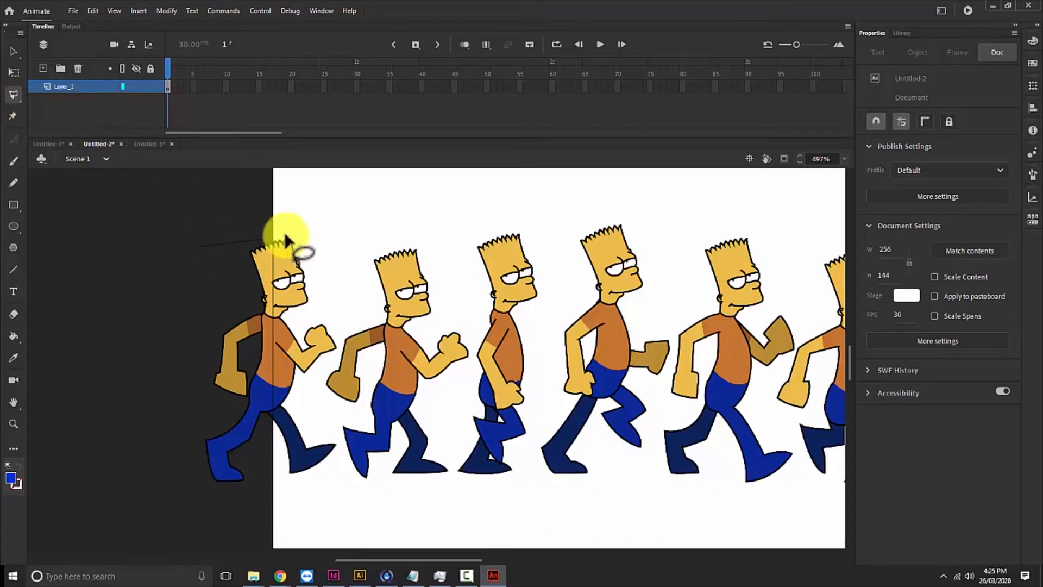
pyautogui.click(312, 222)
pyautogui.click(337, 308)
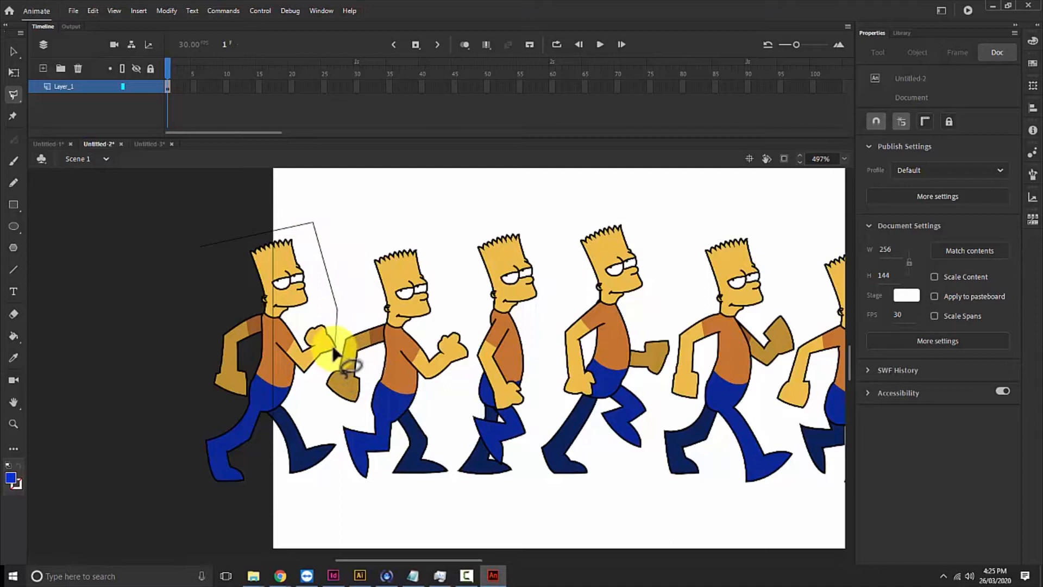
pyautogui.click(337, 345)
pyautogui.click(308, 390)
pyautogui.click(341, 450)
pyautogui.click(198, 533)
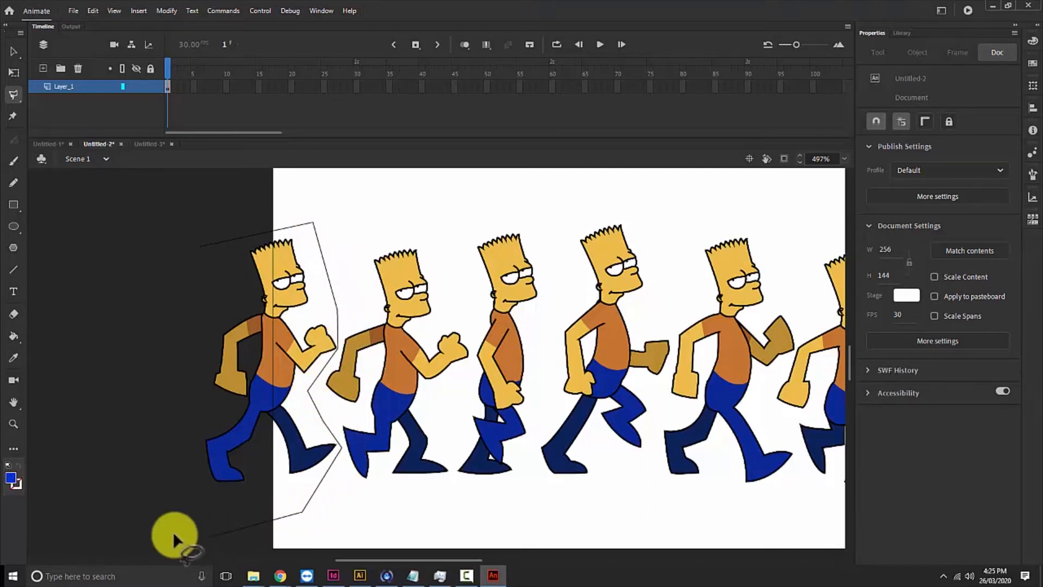
pyautogui.doubleClick(126, 239)
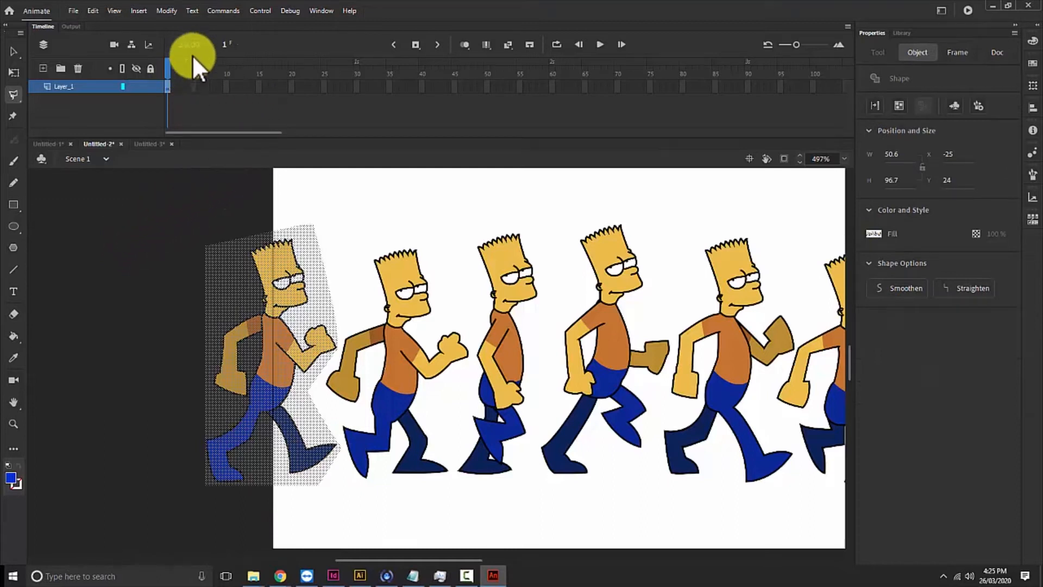
# Step: Copy the selected first figure into frame 1 of the walkcycle_mc symbol in Untitled-3
pyautogui.click(142, 145)
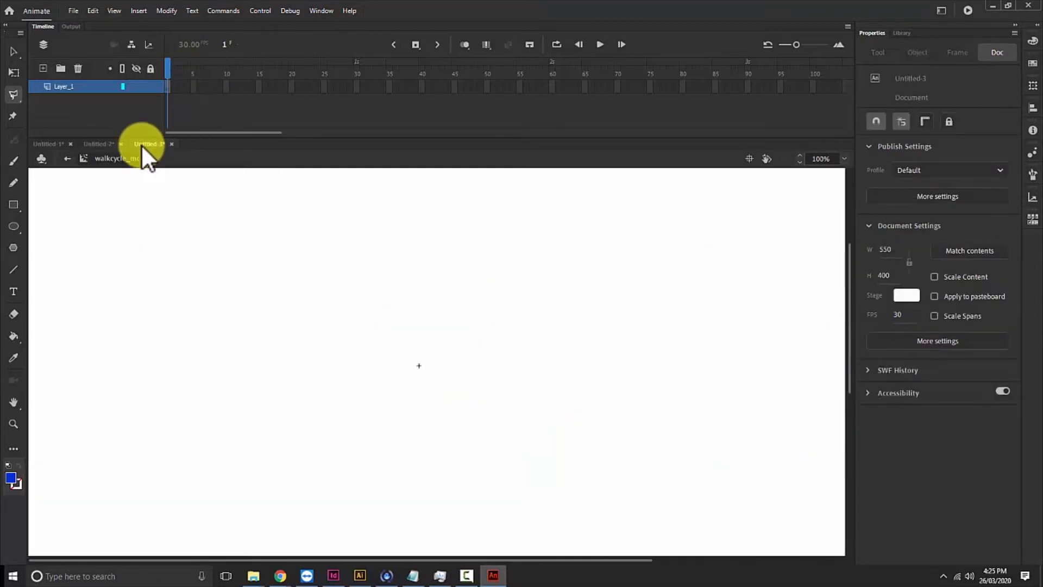
pyautogui.hotkey('ctrl', 'v')
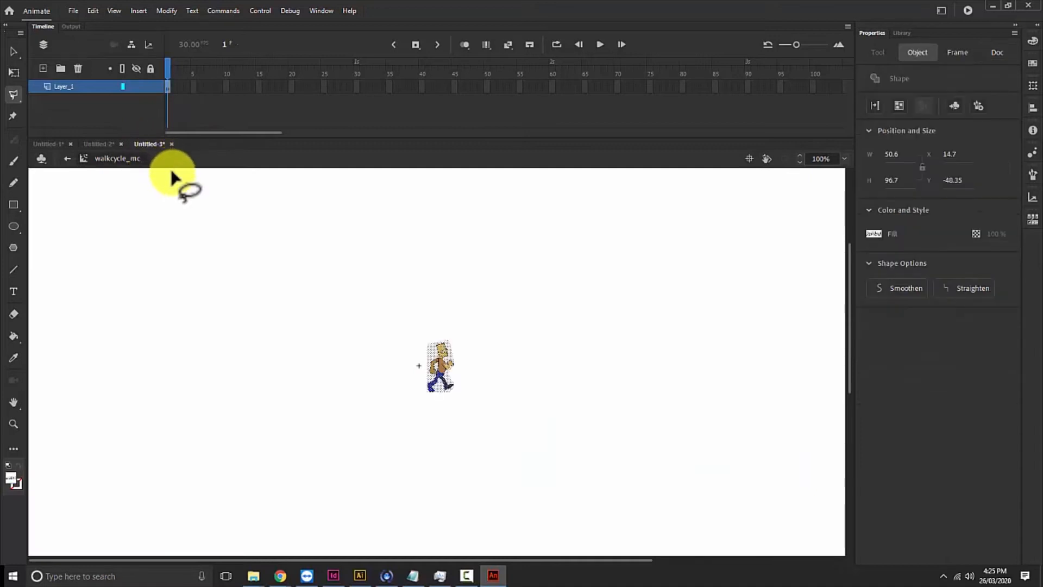
# Step: Add keyframes at frames 2 and 3 of walkcycle_mc and delete the figure from frame 3
pyautogui.press('F6')
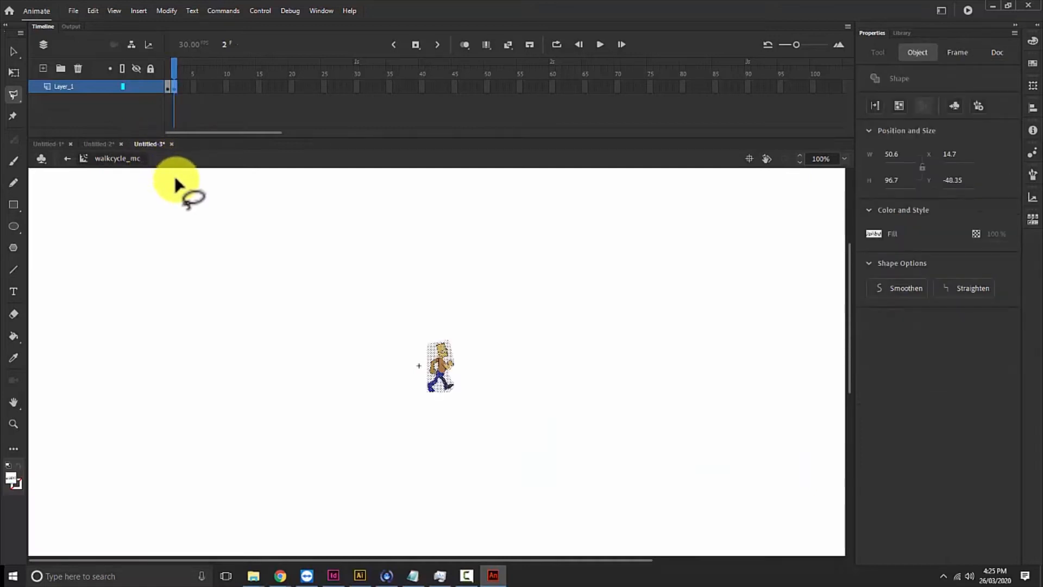
pyautogui.press('F6')
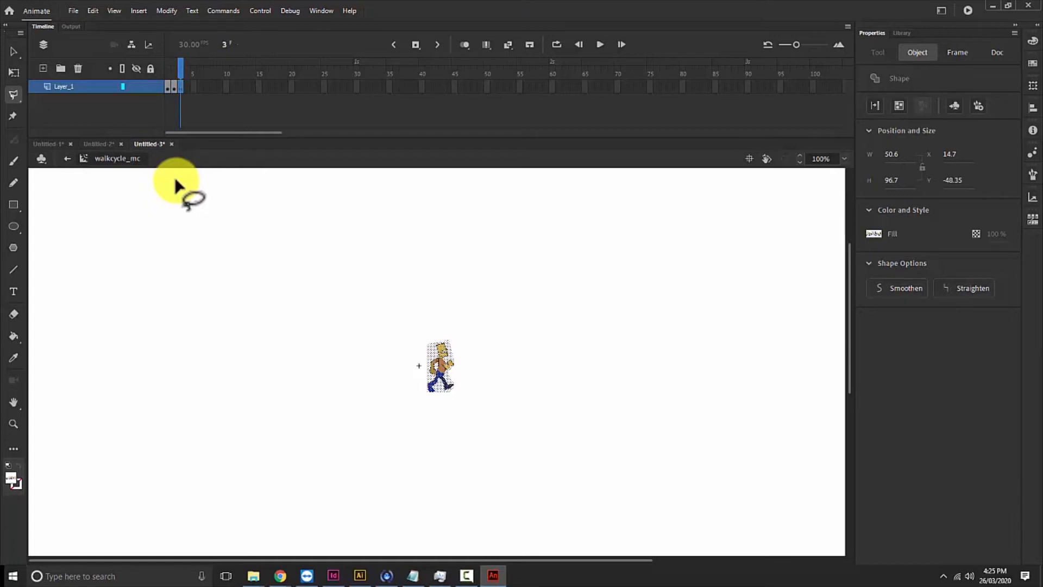
pyautogui.press('Delete')
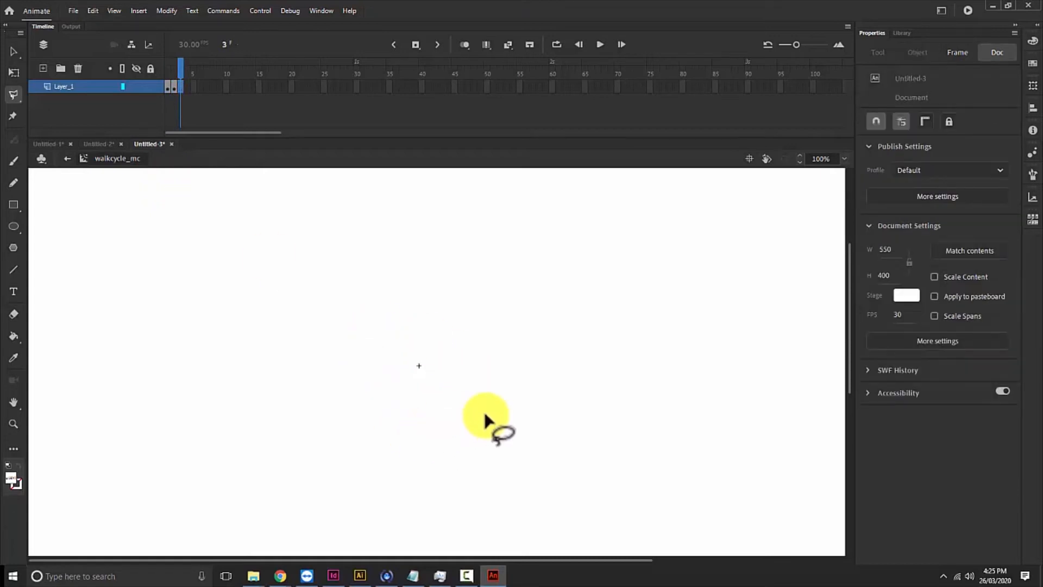
# Step: Select the second walking figure in the Untitled-2 document by outlining it with the Polygon Tool
pyautogui.click(89, 144)
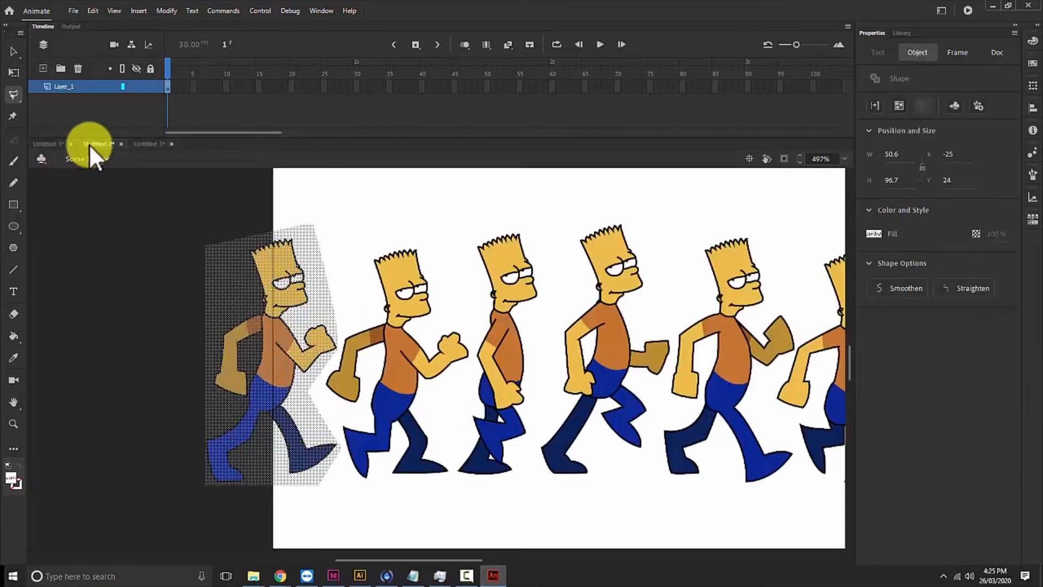
pyautogui.moveTo(369, 194)
pyautogui.mouseDown()
pyautogui.moveTo(340, 328)
pyautogui.moveTo(449, 570)
pyautogui.moveTo(465, 570)
pyautogui.mouseUp()
pyautogui.click(466, 575)
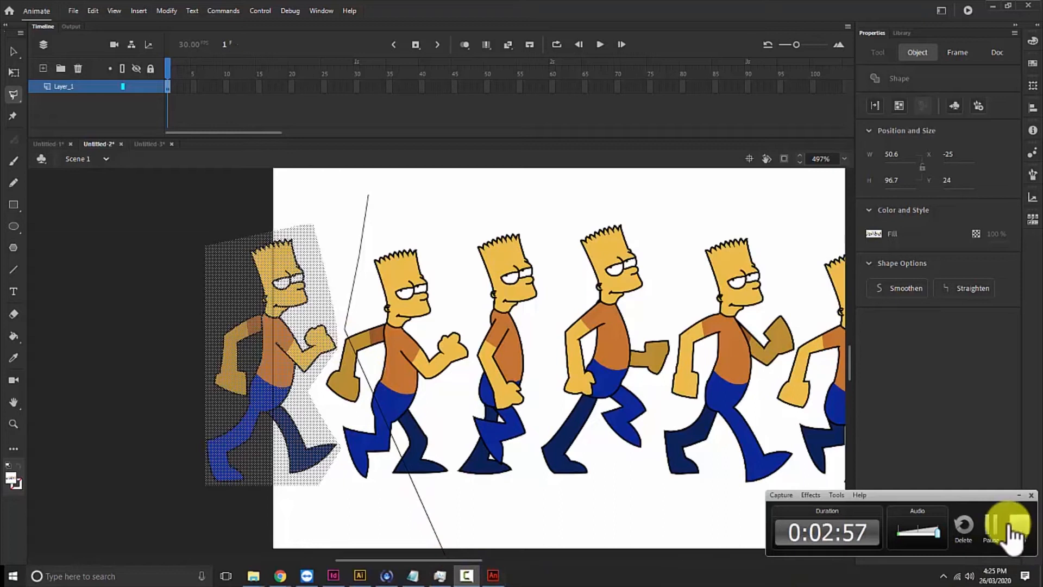
pyautogui.click(992, 529)
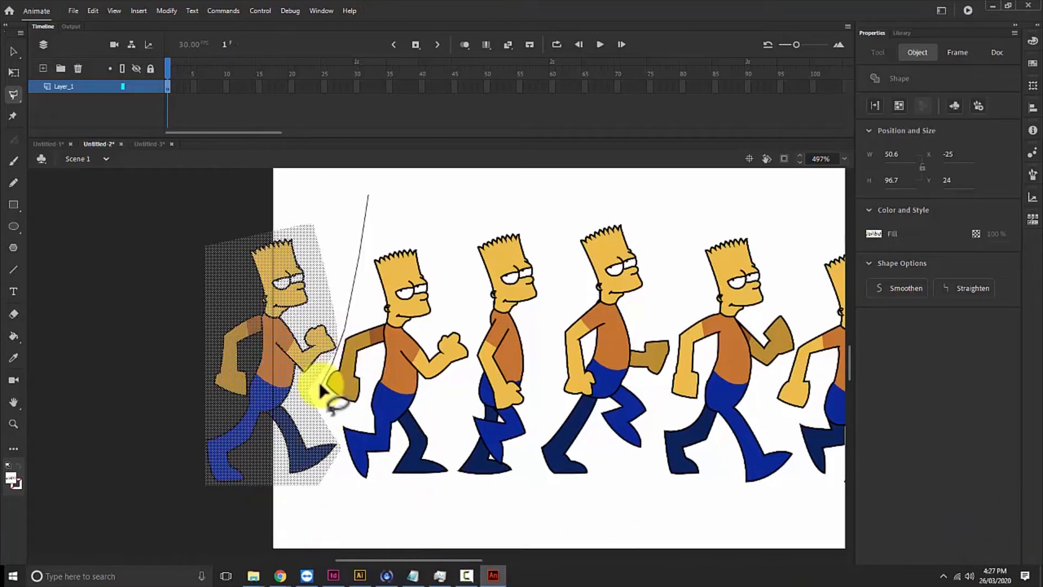
pyautogui.click(319, 384)
pyautogui.click(346, 497)
pyautogui.click(454, 498)
pyautogui.click(454, 394)
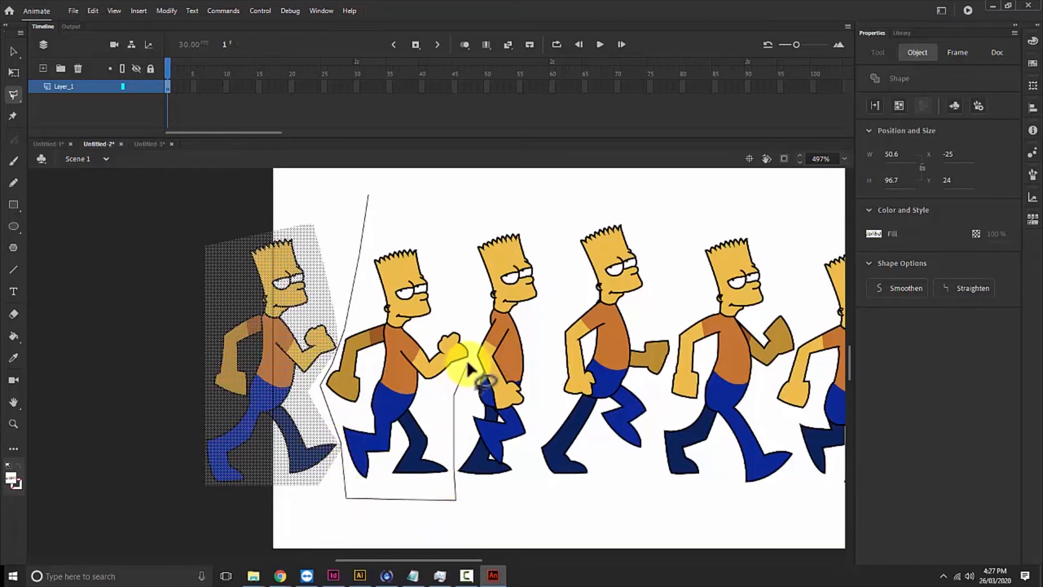
pyautogui.click(468, 362)
pyautogui.click(471, 334)
pyautogui.click(464, 275)
pyautogui.doubleClick(408, 209)
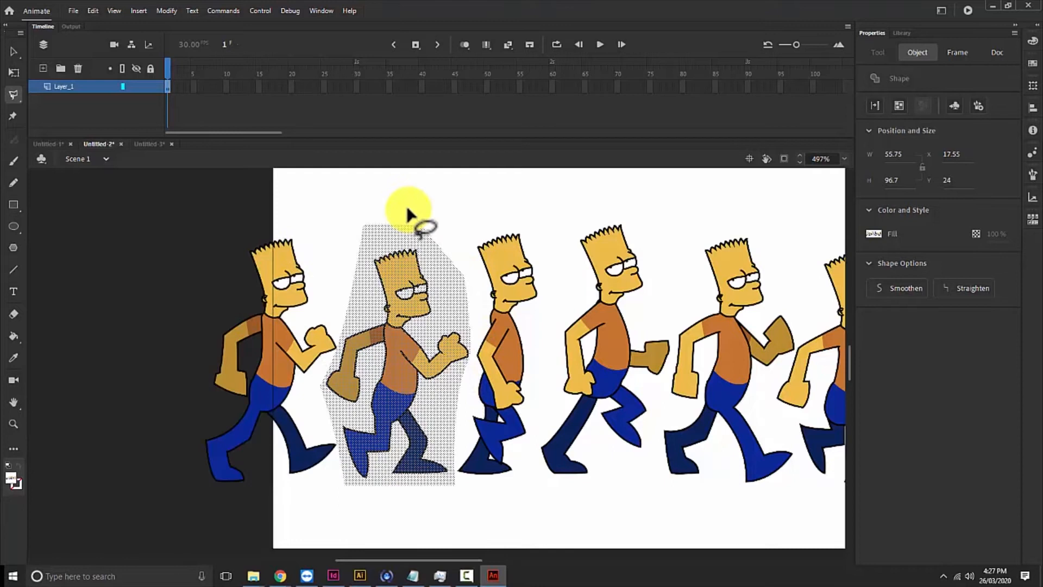
# Step: Copy the second figure into frame 3 of walkcycle_mc in Untitled-3, adding a keyframe at frame 4 and a blank keyframe at frame 5
pyautogui.click(140, 144)
pyautogui.hotkey('ctrl', 'v')
pyautogui.press('F7')
pyautogui.press('F7')
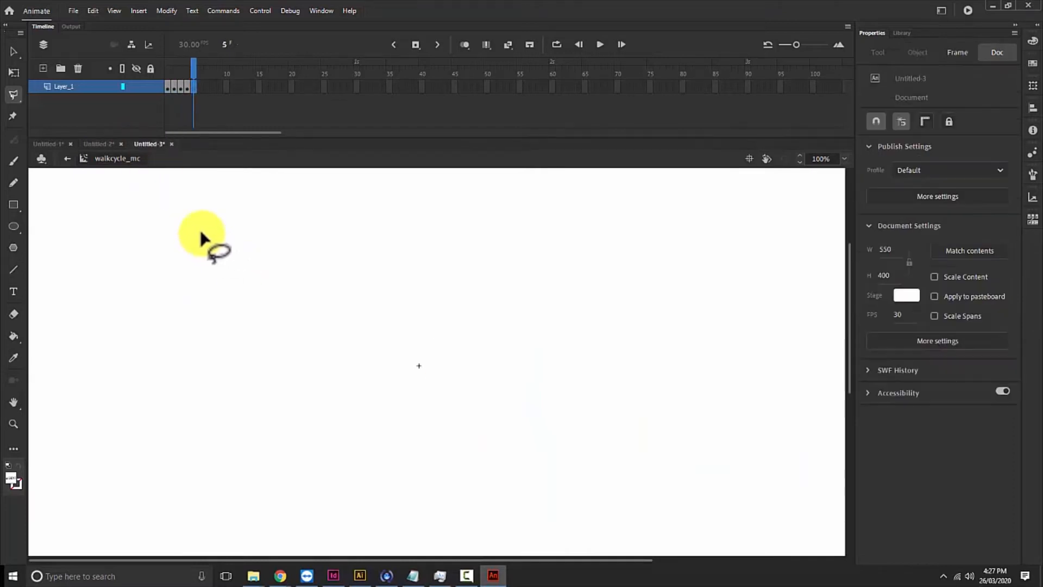
# Step: Outline the third walking figure in Untitled-2 with the Polygon Tool to select it
pyautogui.click(93, 144)
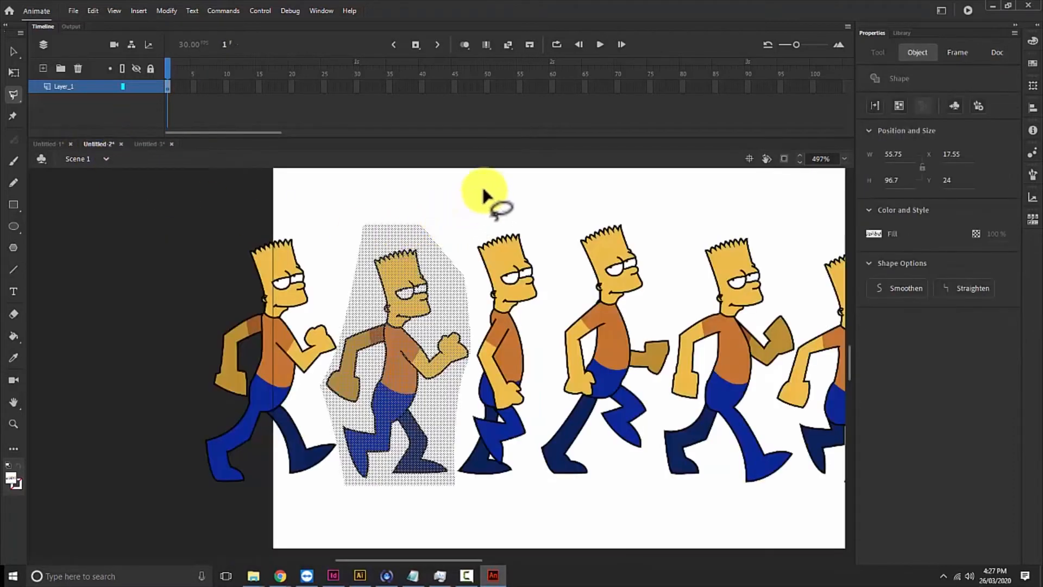
pyautogui.moveTo(485, 189)
pyautogui.mouseDown()
pyautogui.moveTo(473, 243)
pyautogui.moveTo(490, 306)
pyautogui.moveTo(472, 351)
pyautogui.moveTo(450, 347)
pyautogui.moveTo(468, 378)
pyautogui.moveTo(456, 460)
pyautogui.mouseUp()
pyautogui.click(456, 463)
pyautogui.click(464, 491)
pyautogui.click(530, 472)
pyautogui.click(545, 398)
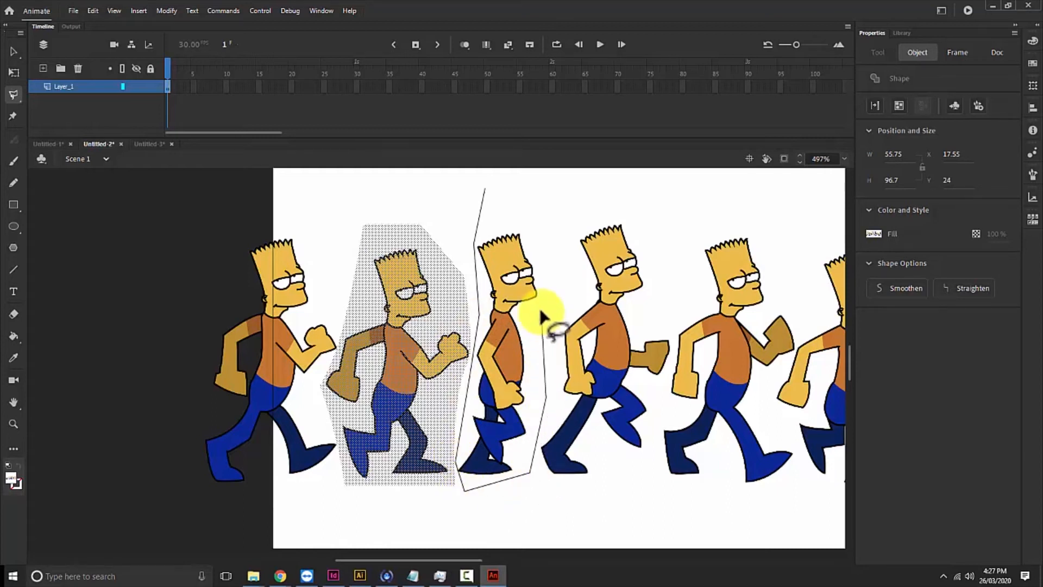
pyautogui.doubleClick(514, 195)
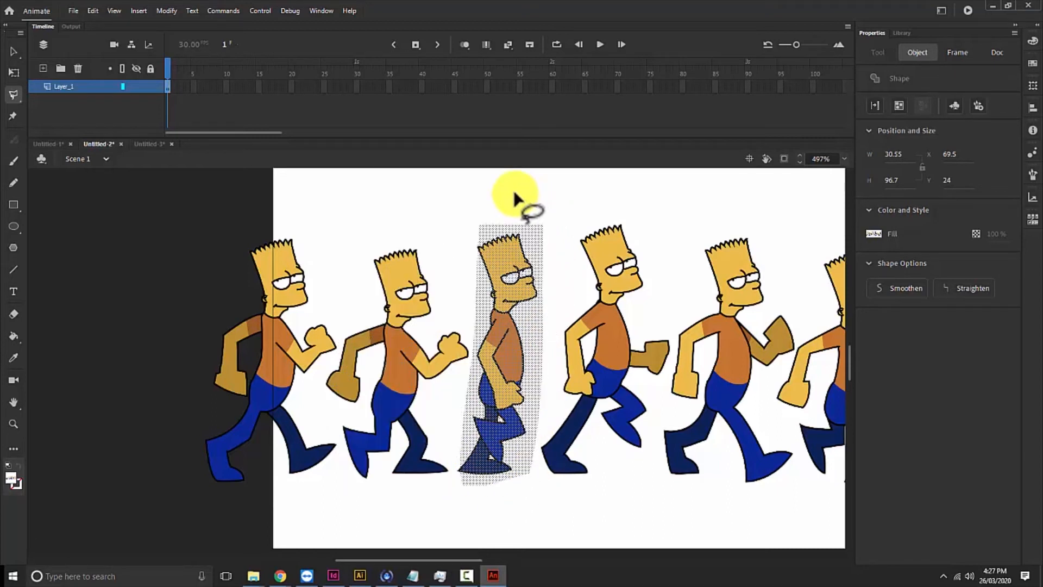
# Step: Copy the third figure into frame 5 of walkcycle_mc, adding a keyframe at frame 6 and a blank keyframe at frame 7
pyautogui.click(140, 146)
pyautogui.hotkey('ctrl', 'v')
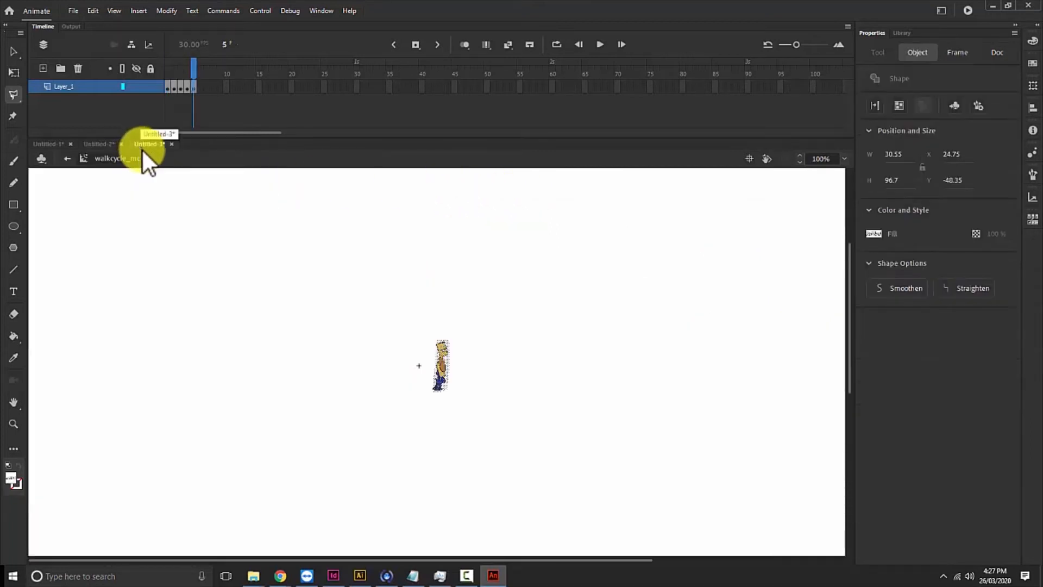
pyautogui.press('F6')
pyautogui.hotkey('ctrl', 'z')
pyautogui.hotkey('ctrl', 'z')
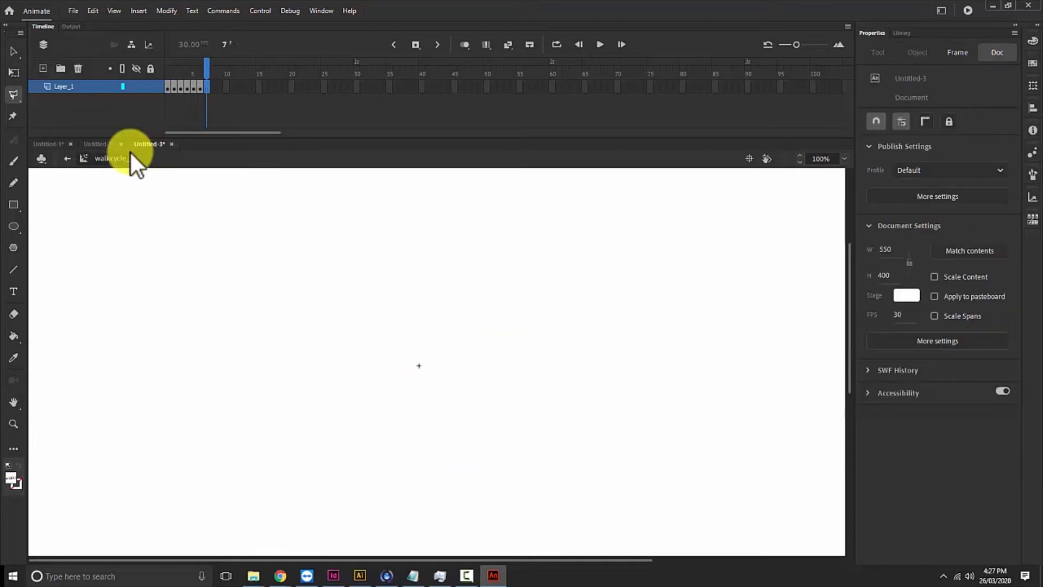
# Step: Outline the fourth figure in Untitled-2 and copy it into frames 7 and 8 of walkcycle_mc, leaving frame 9 blank
pyautogui.click(106, 145)
pyautogui.moveTo(565, 296)
pyautogui.mouseDown()
pyautogui.moveTo(400, 301)
pyautogui.moveTo(397, 241)
pyautogui.moveTo(396, 321)
pyautogui.moveTo(356, 446)
pyautogui.moveTo(371, 448)
pyautogui.moveTo(374, 489)
pyautogui.moveTo(457, 487)
pyautogui.moveTo(490, 420)
pyautogui.moveTo(505, 303)
pyautogui.moveTo(499, 204)
pyautogui.mouseUp()
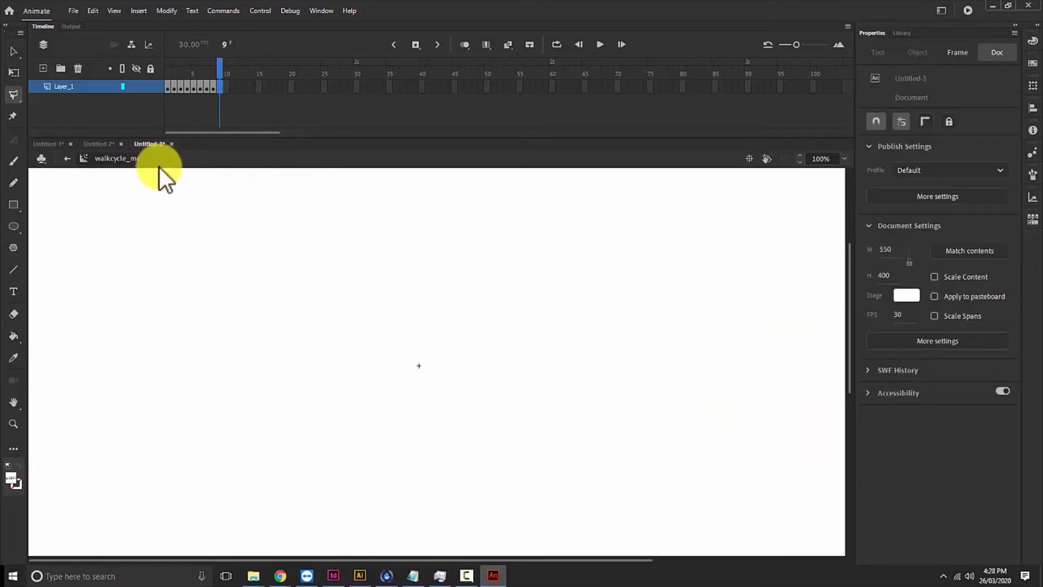
# Step: Select the fifth walking figure in Untitled-2 by tracing a polygon outline around it
pyautogui.click(108, 144)
pyautogui.hscroll(5, 291, 221)
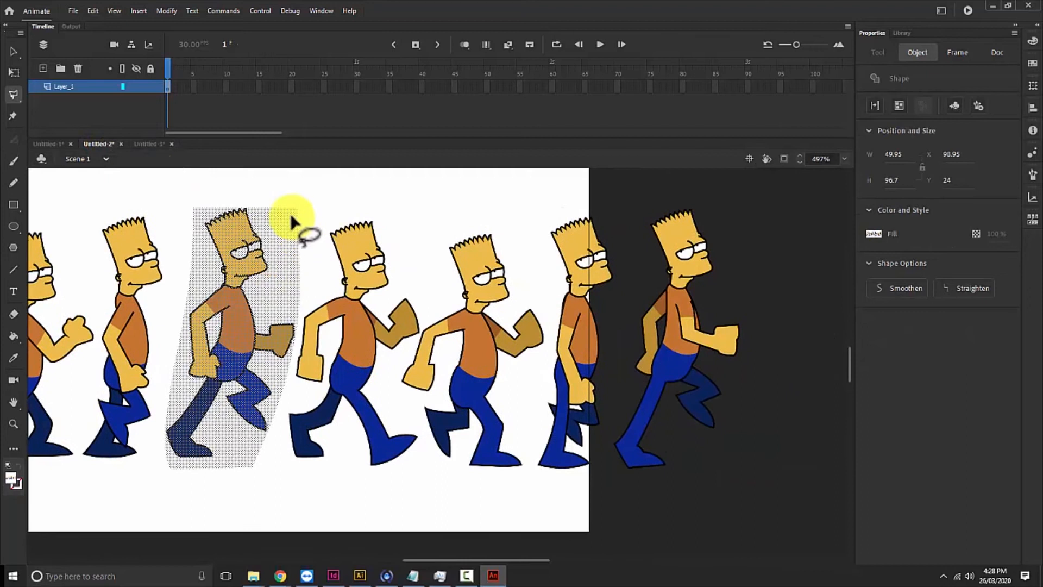
pyautogui.moveTo(325, 201)
pyautogui.mouseDown()
pyautogui.moveTo(301, 241)
pyautogui.moveTo(310, 273)
pyautogui.moveTo(285, 341)
pyautogui.moveTo(295, 348)
pyautogui.moveTo(274, 495)
pyautogui.moveTo(389, 487)
pyautogui.moveTo(432, 448)
pyautogui.moveTo(416, 417)
pyautogui.moveTo(425, 442)
pyautogui.moveTo(390, 406)
pyautogui.moveTo(407, 374)
pyautogui.moveTo(445, 352)
pyautogui.moveTo(417, 213)
pyautogui.moveTo(347, 180)
pyautogui.mouseUp()
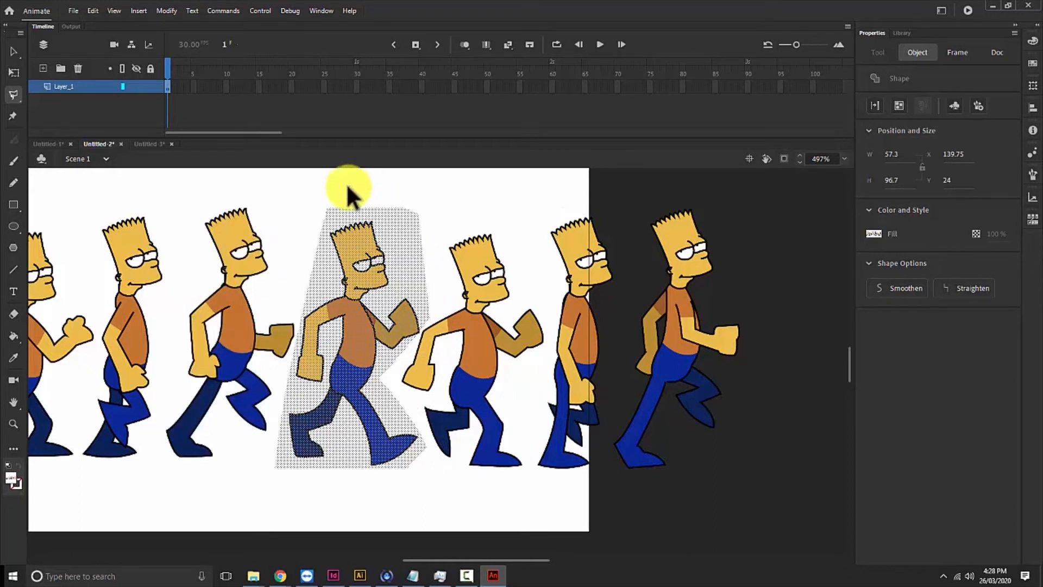
# Step: Copy the fifth figure into frame 9 of walkcycle_mc, adding a keyframe at frame 10 and a blank keyframe at frame 11
pyautogui.click(136, 144)
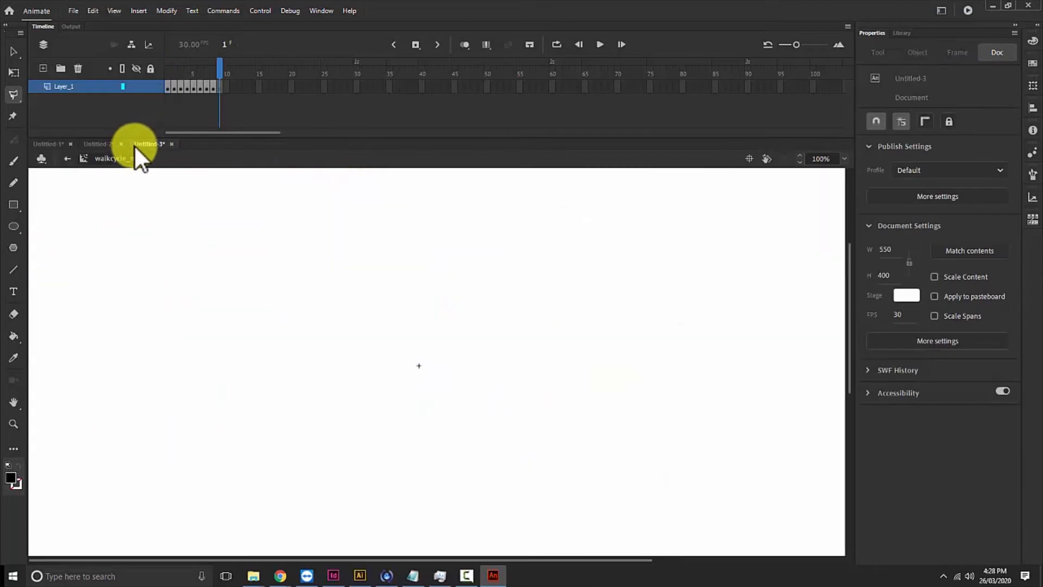
pyautogui.press('F6')
pyautogui.press('F7')
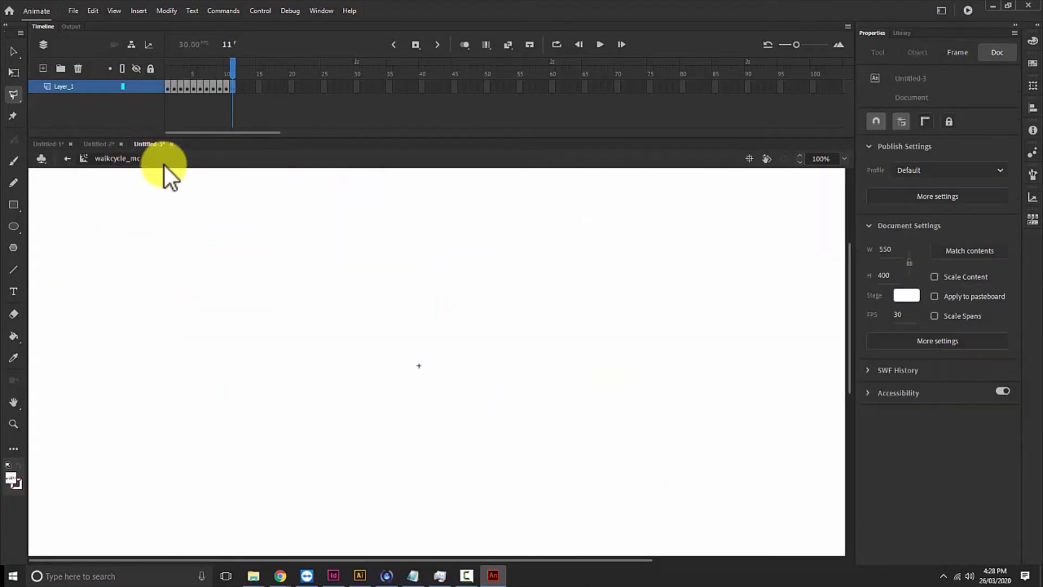
# Step: Select the sixth walking figure in Untitled-2 by outlining it with the Polygon Tool
pyautogui.click(111, 146)
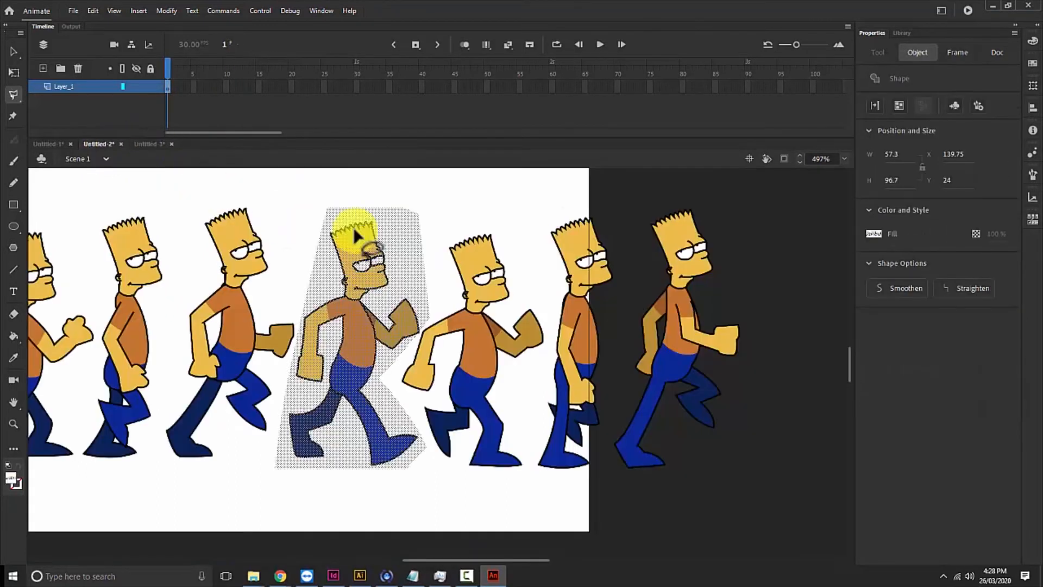
pyautogui.click(461, 206)
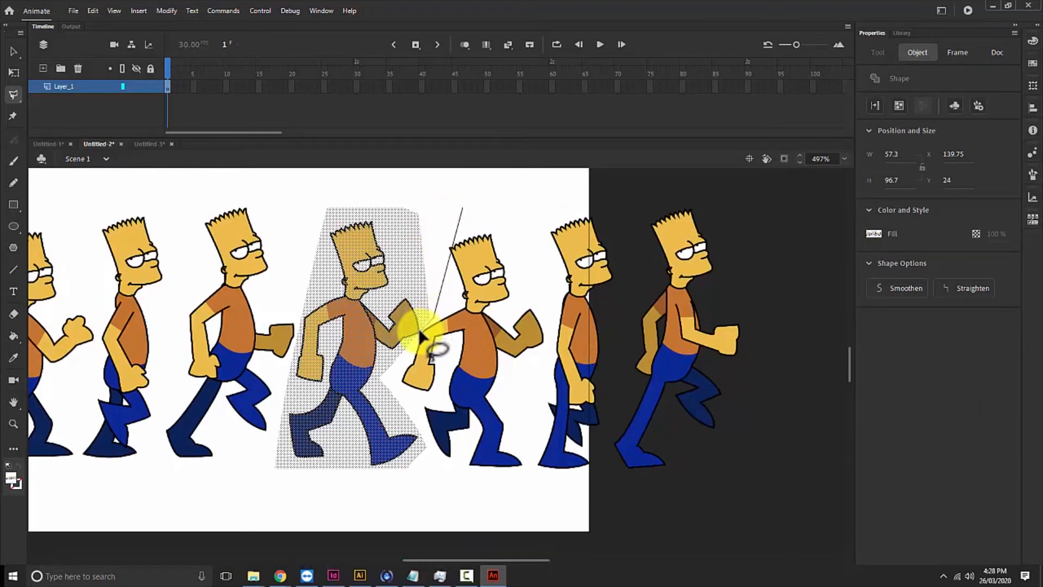
pyautogui.click(393, 384)
pyautogui.click(444, 482)
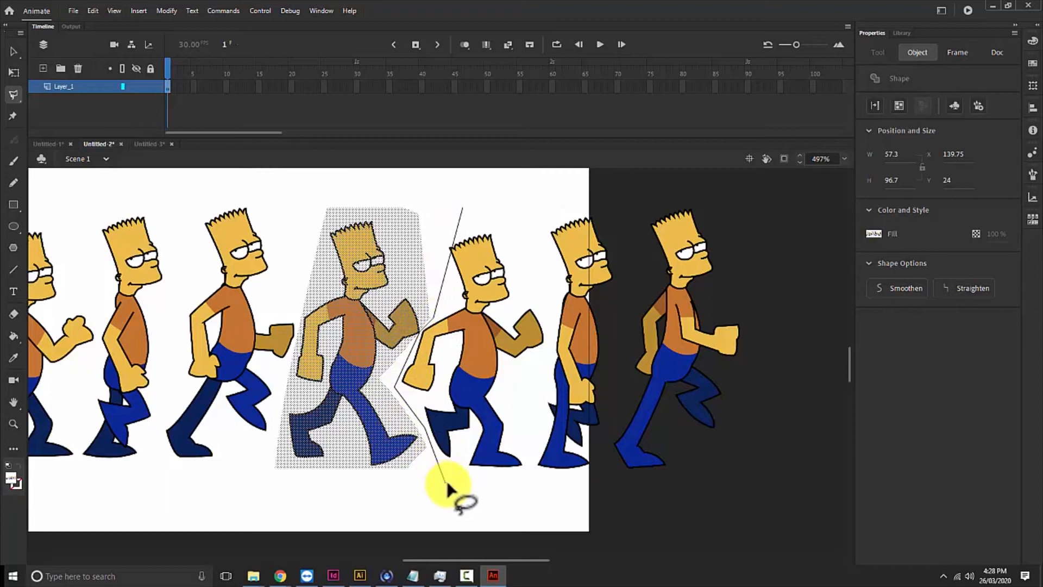
pyautogui.click(520, 482)
pyautogui.click(528, 368)
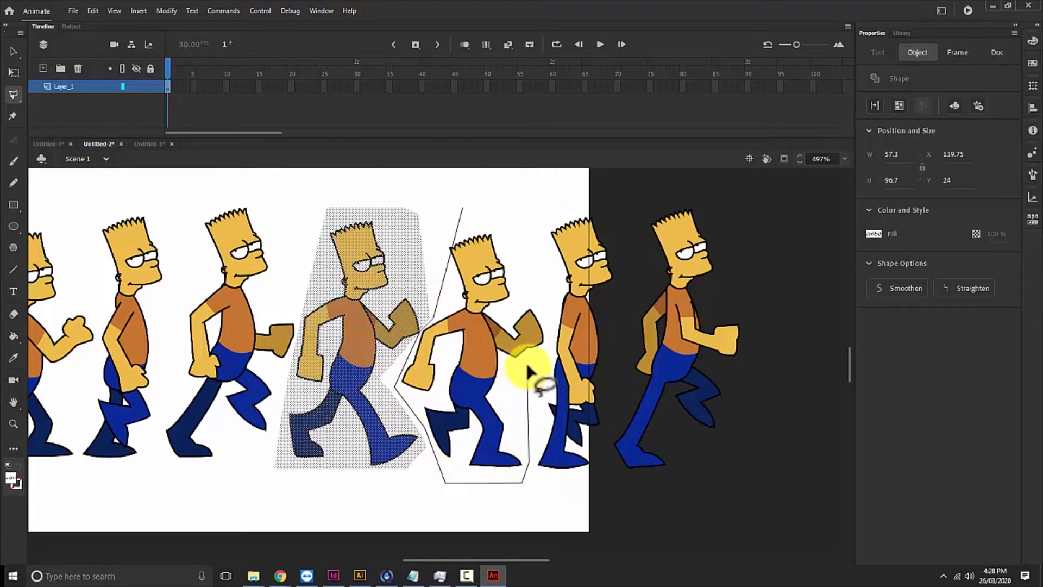
pyautogui.click(552, 333)
pyautogui.click(552, 285)
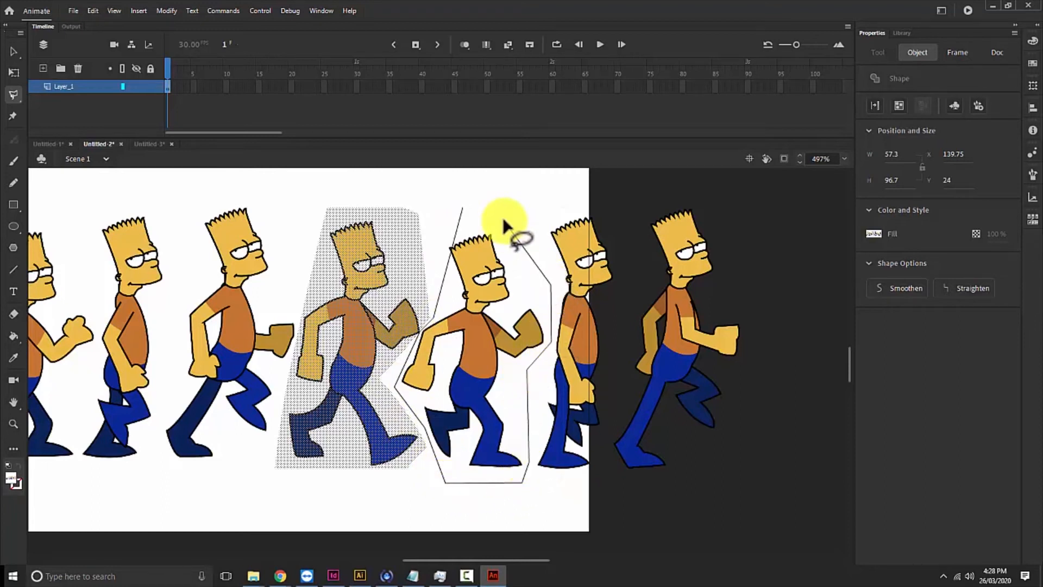
pyautogui.doubleClick(478, 206)
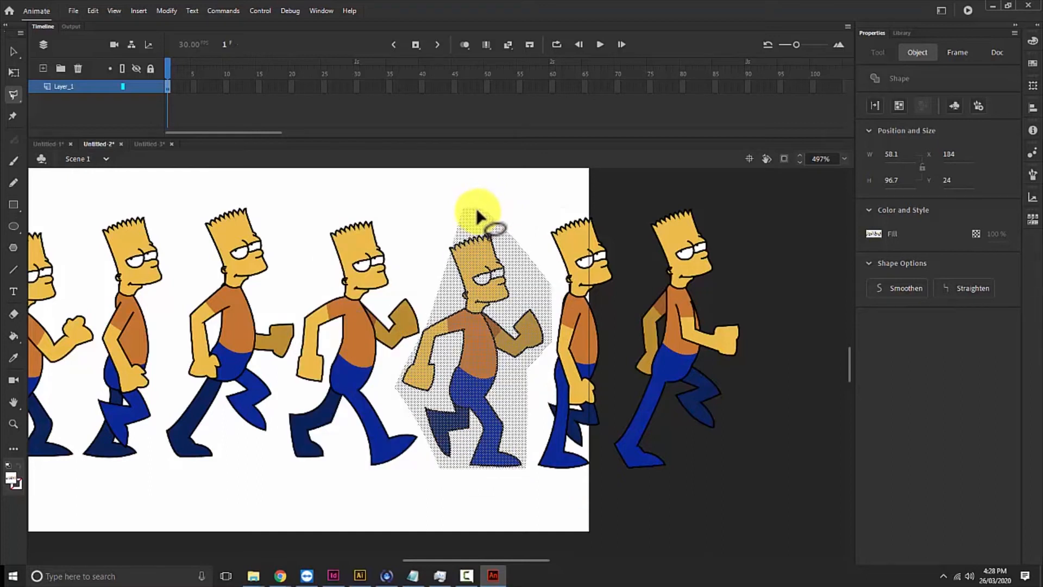
# Step: Copy the sixth figure into frame 11 of walkcycle_mc, adding a keyframe at frame 12 and a blank keyframe at frame 13
pyautogui.click(141, 144)
pyautogui.hotkey('ctrl', 'v')
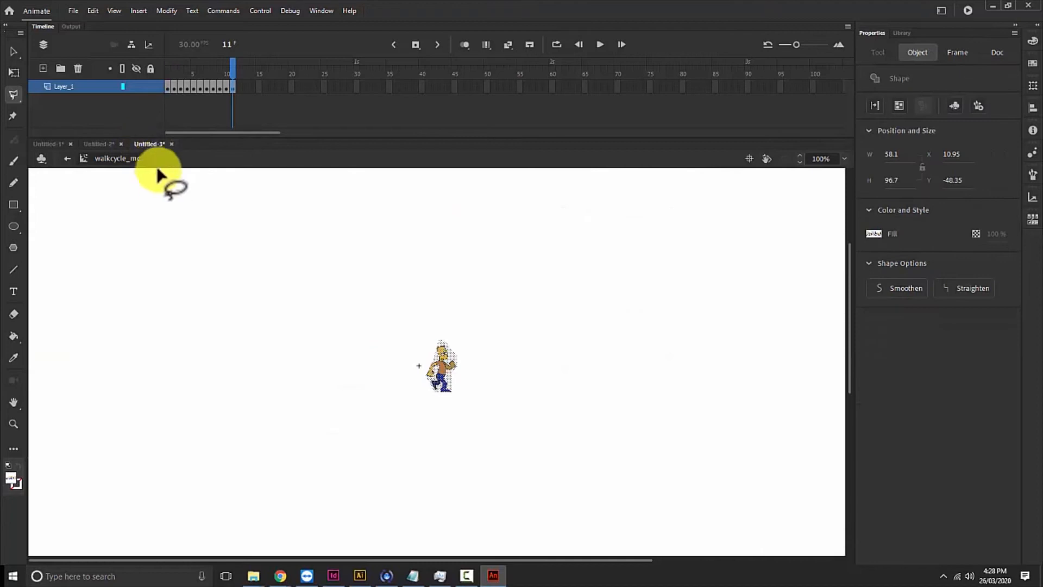
pyautogui.press('F6')
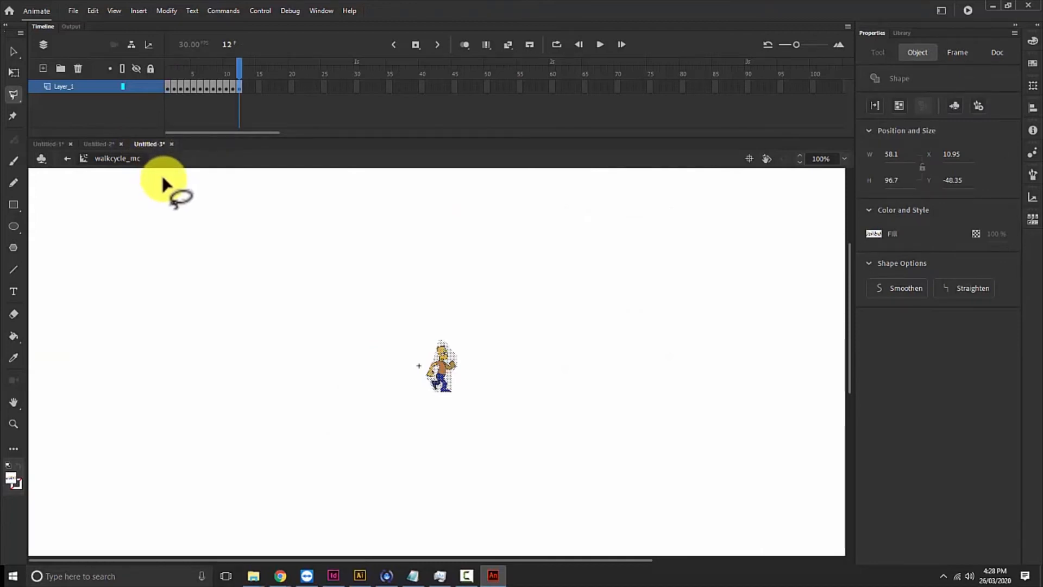
pyautogui.press('F7')
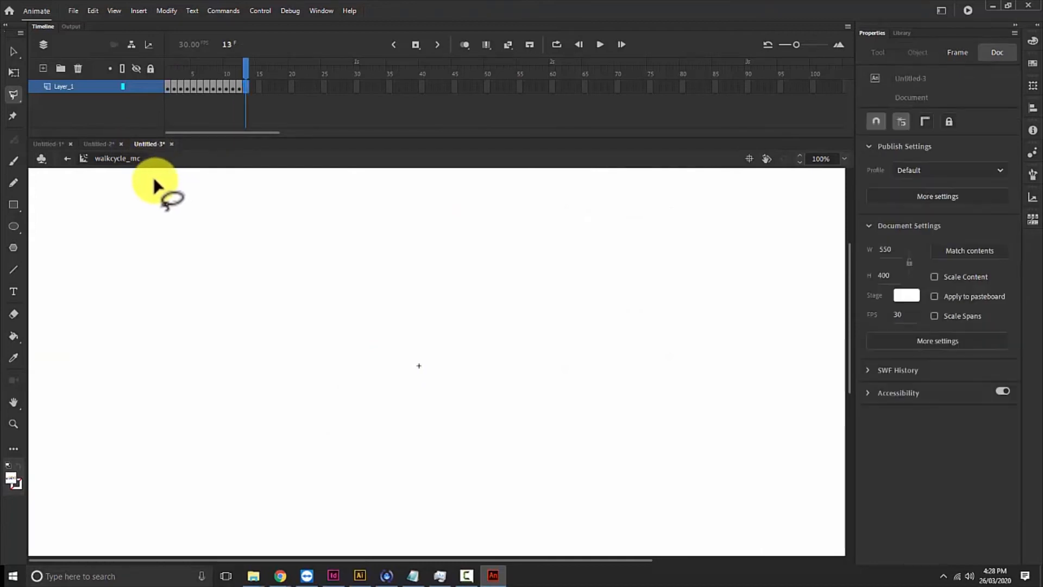
# Step: Outline the seventh walking figure in Untitled-2, at the stage's edge, with the Polygon Tool to select it
pyautogui.click(99, 144)
pyautogui.moveTo(545, 190)
pyautogui.mouseDown()
pyautogui.moveTo(533, 239)
pyautogui.moveTo(559, 292)
pyautogui.moveTo(558, 318)
pyautogui.moveTo(534, 388)
pyautogui.moveTo(530, 463)
pyautogui.moveTo(541, 481)
pyautogui.moveTo(582, 484)
pyautogui.moveTo(601, 457)
pyautogui.mouseUp()
pyautogui.moveTo(614, 399); pyautogui.dragTo(614, 304)
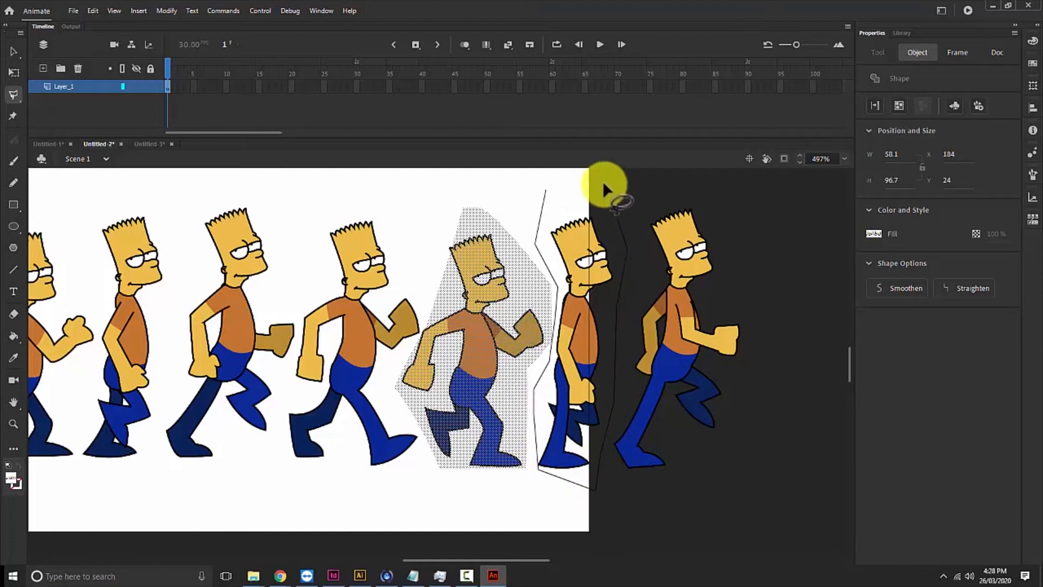
pyautogui.moveTo(602, 180); pyautogui.dragTo(599, 178)
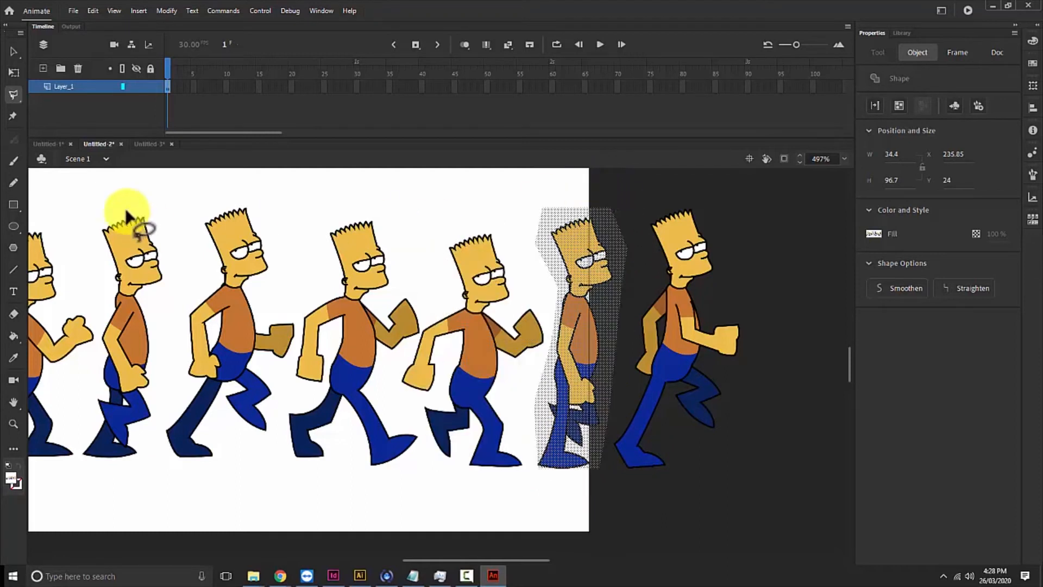
# Step: Copy the seventh figure into frame 13 of walkcycle_mc, adding a keyframe at frame 14 and a blank keyframe at frame 15
pyautogui.click(142, 145)
pyautogui.hotkey('ctrl', 'v')
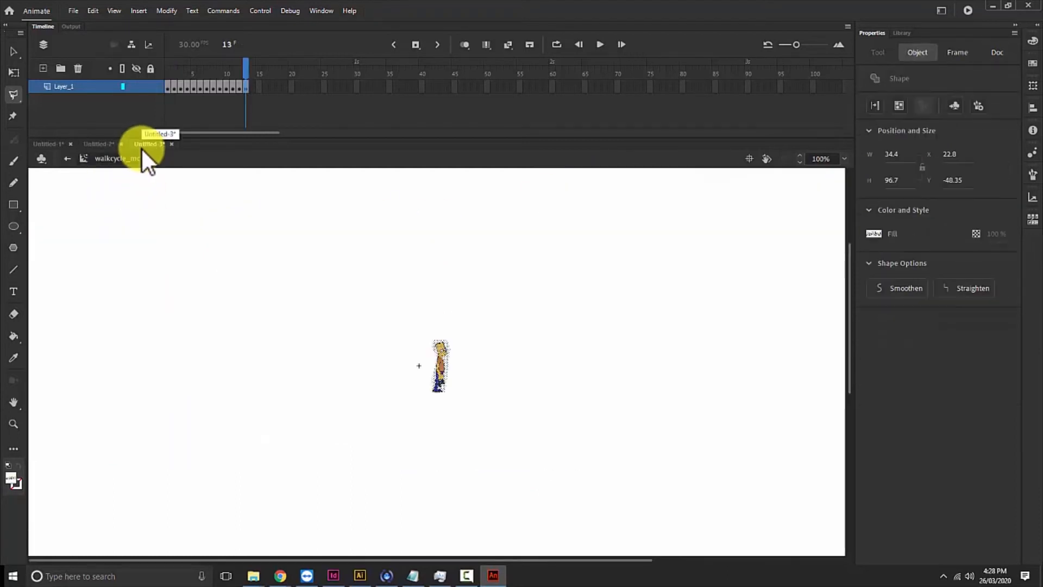
pyautogui.press('F6')
pyautogui.press('F7')
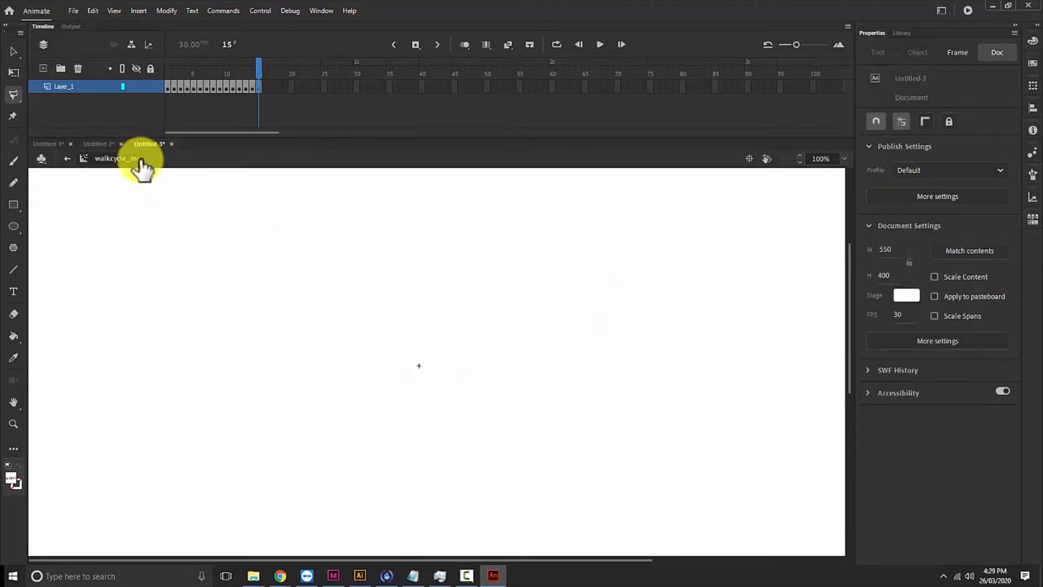
# Step: Select the eighth and last walking figure in Untitled-2, beyond the stage's edge, by outlining it with the Polygon Tool
pyautogui.click(99, 145)
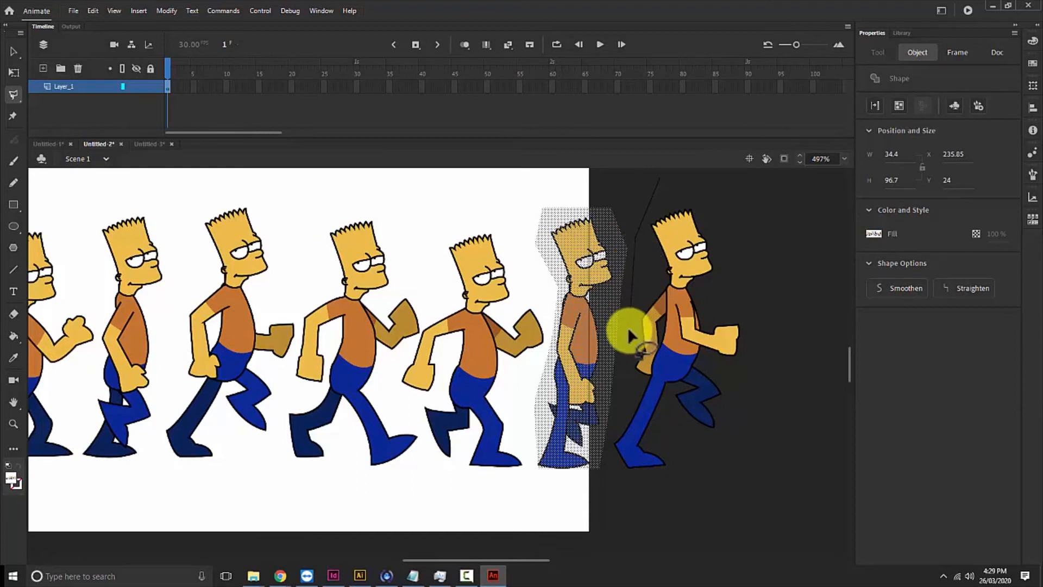
pyautogui.moveTo(609, 442)
pyautogui.mouseDown()
pyautogui.moveTo(613, 500)
pyautogui.moveTo(732, 491)
pyautogui.mouseUp()
pyautogui.moveTo(757, 260); pyautogui.dragTo(726, 218)
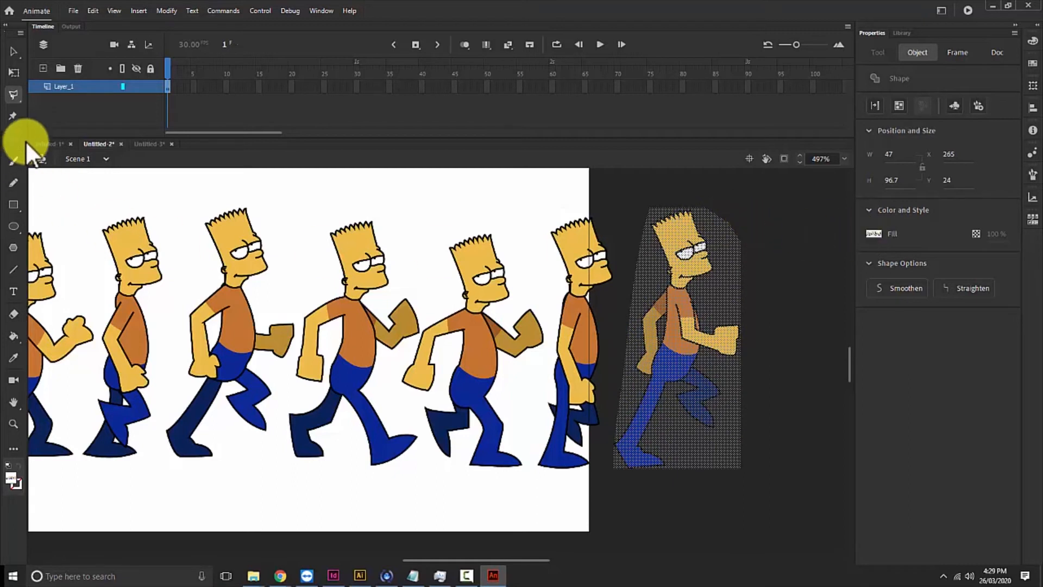
# Step: Copy the last figure into frame 15 of walkcycle_mc and add a keyframe at frame 16
pyautogui.click(139, 144)
pyautogui.hotkey('ctrl', 'v')
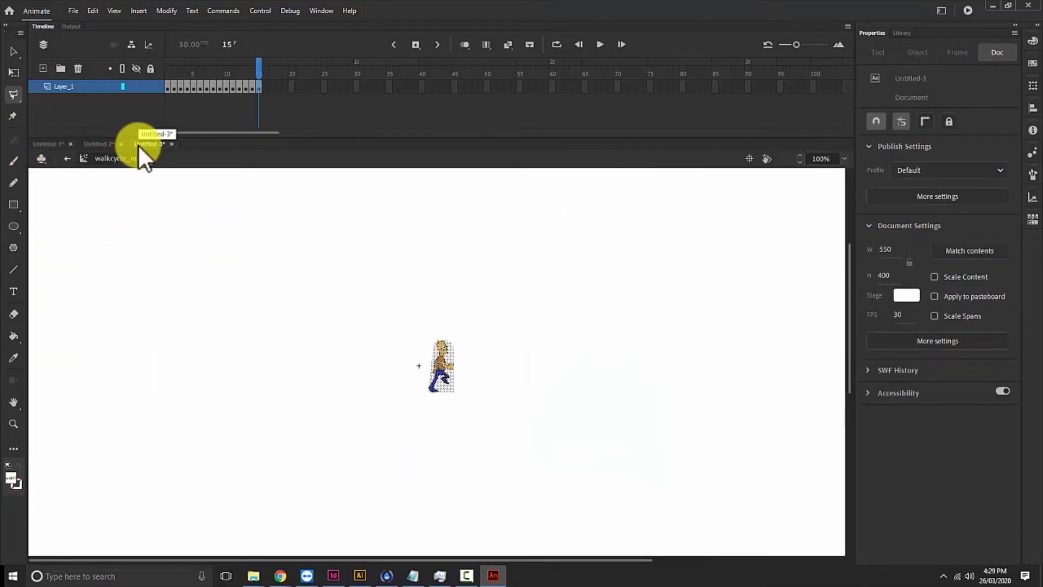
pyautogui.press('F7')
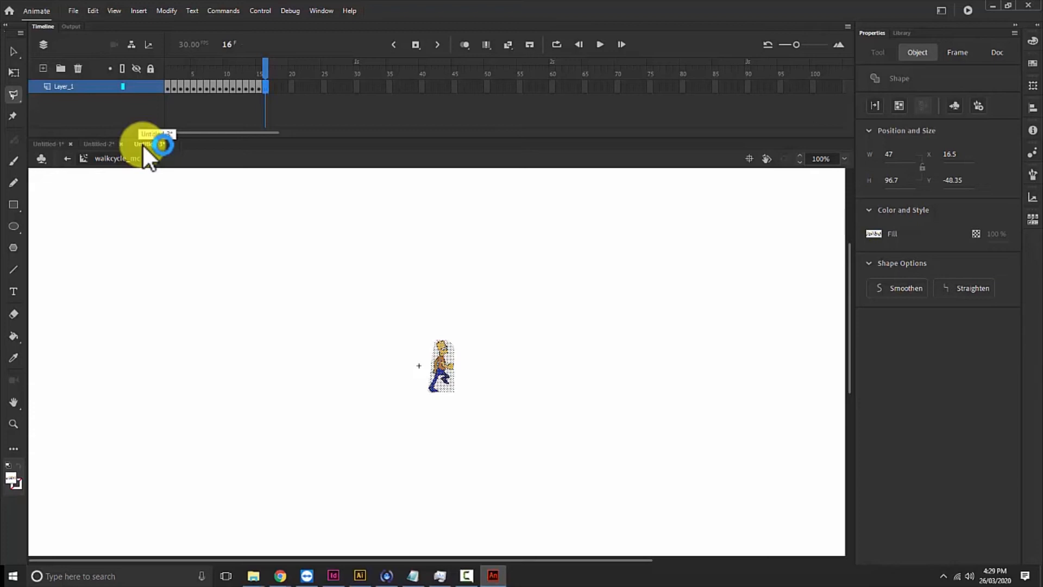
# Step: Scrub the walkcycle_mc timeline back to frame 14 to check the pasted figures
pyautogui.moveTo(269, 67); pyautogui.dragTo(253, 81)
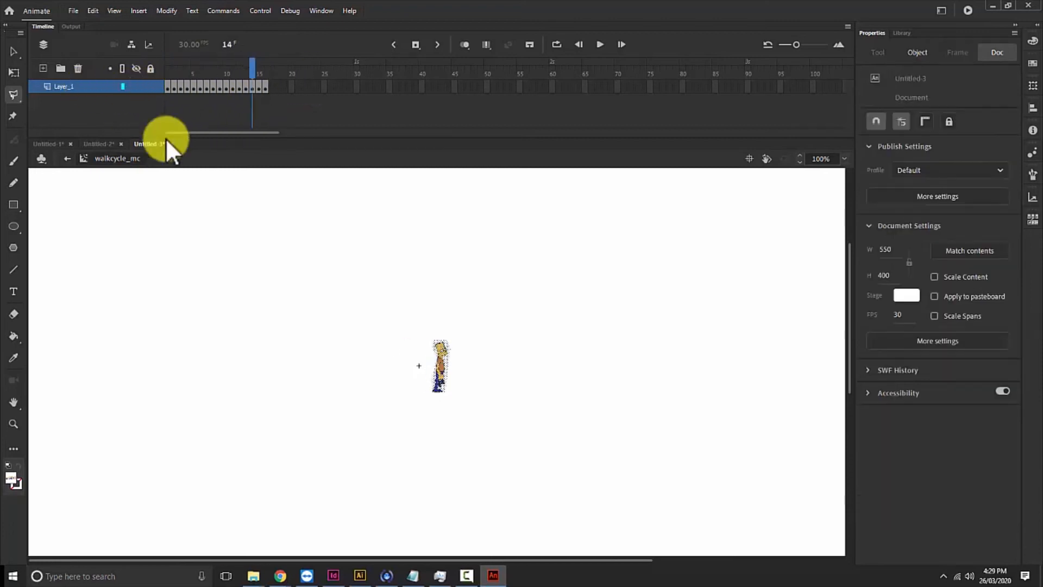
pyautogui.click(39, 161)
pyautogui.click(78, 159)
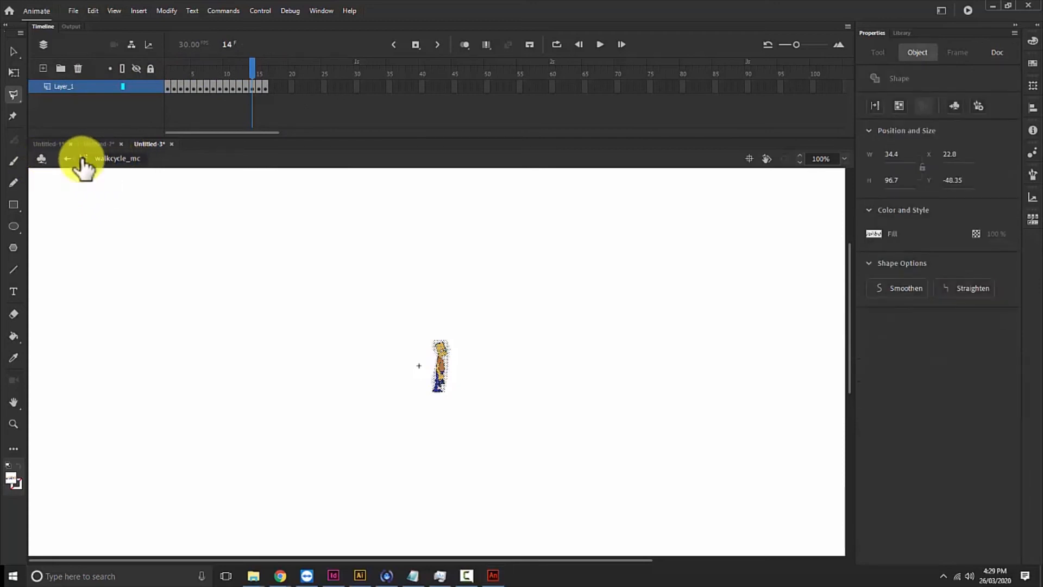
# Step: Return to Scene 1, place walkcycle_mc from the library near the stage's lower edge and enable the camera layer
pyautogui.click(68, 159)
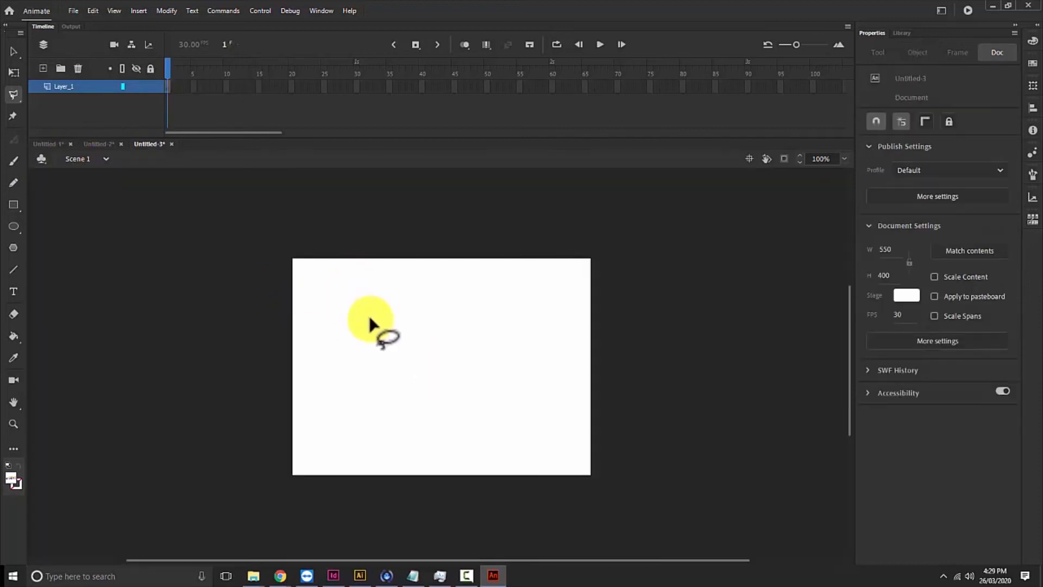
pyautogui.click(314, 10)
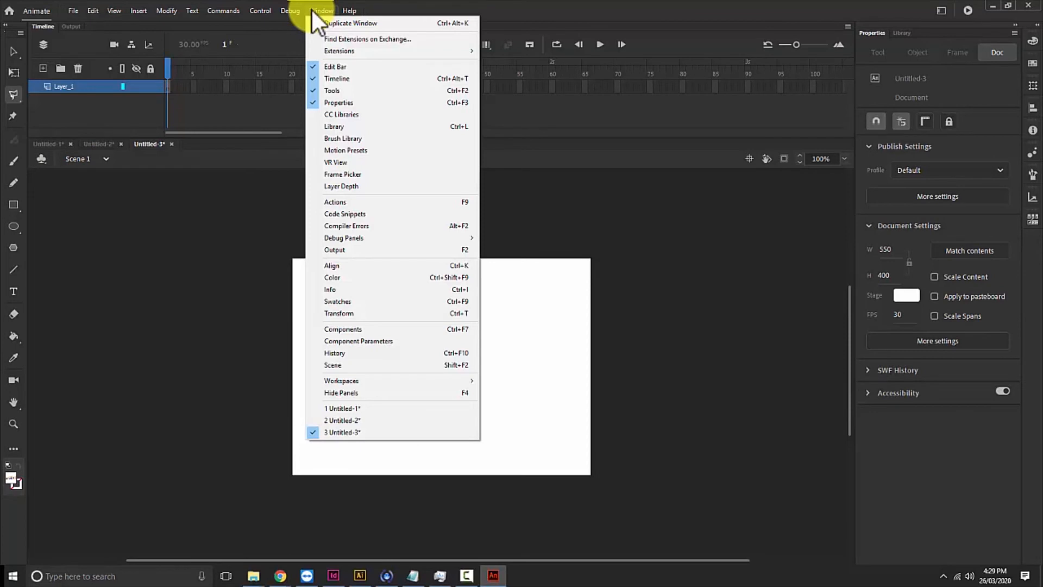
pyautogui.click(345, 126)
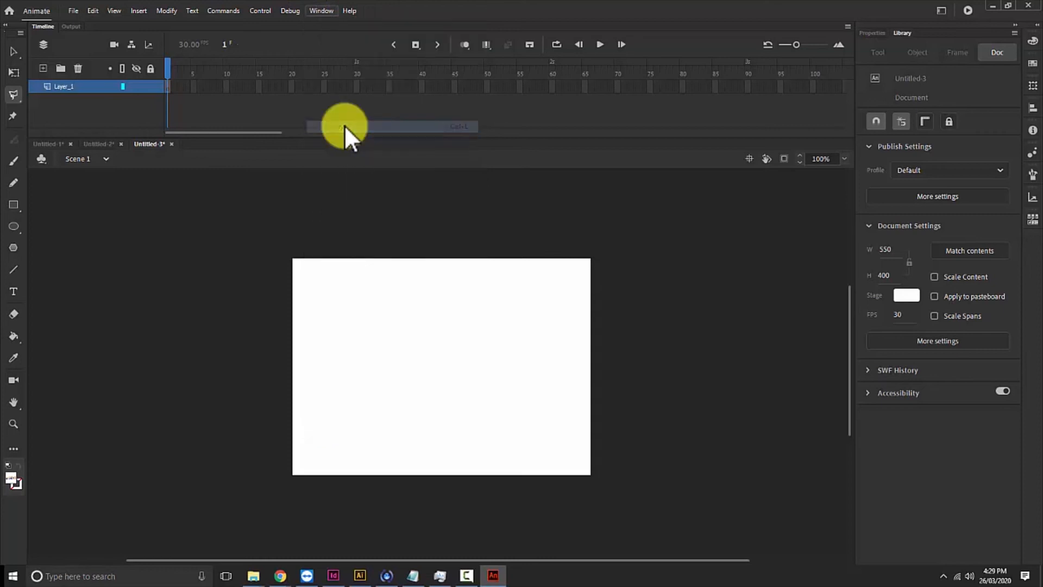
pyautogui.moveTo(947, 105); pyautogui.dragTo(400, 445)
pyautogui.click(401, 441)
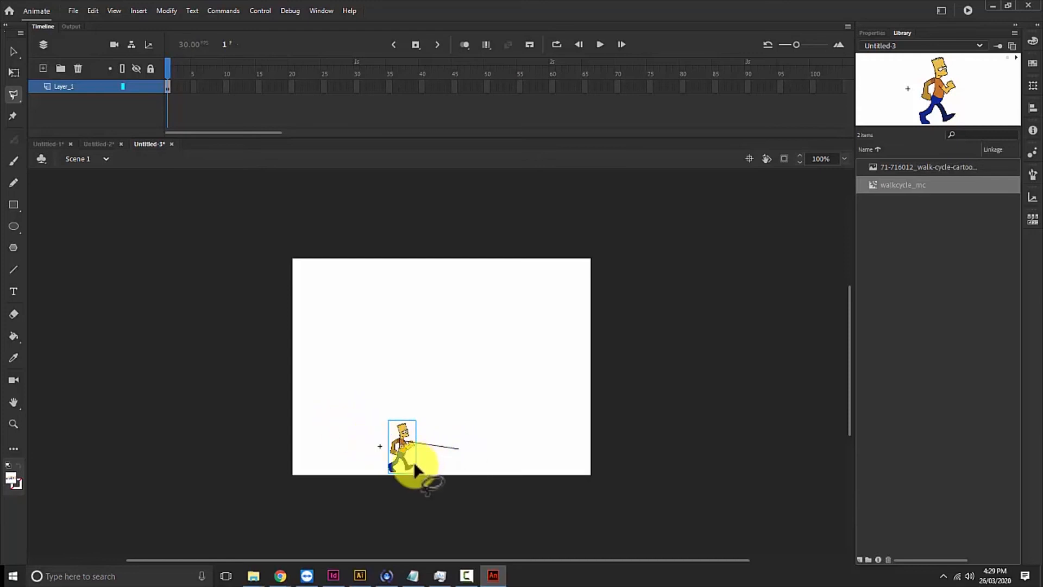
pyautogui.press('c')
# Step: Enlarge the placed walkcycle_mc figure to over half the stage height and move it into the stage's lower-left corner
pyautogui.click(14, 56)
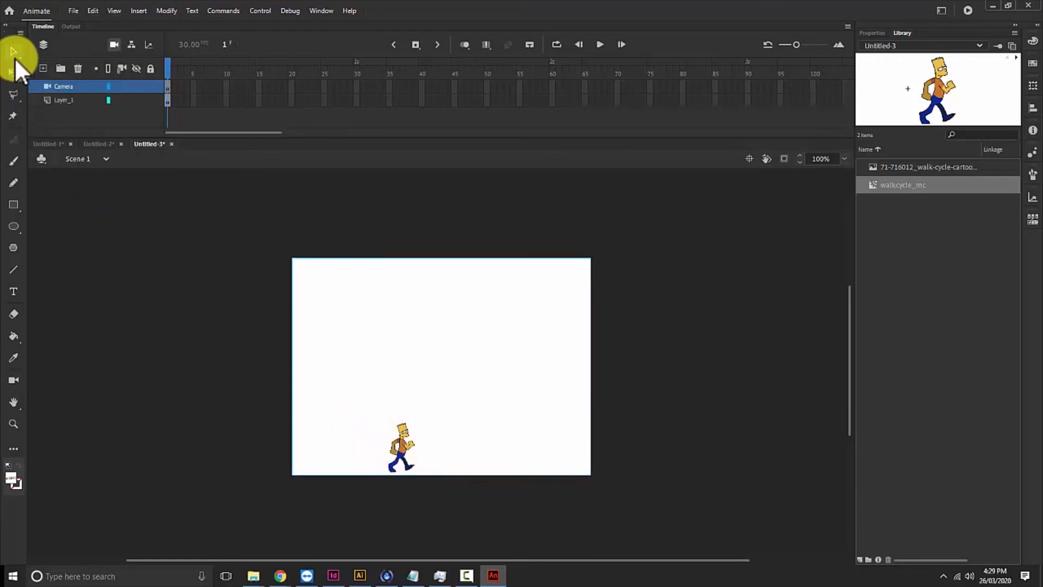
pyautogui.click(397, 445)
pyautogui.moveTo(416, 419); pyautogui.dragTo(461, 379)
pyautogui.moveTo(421, 470); pyautogui.dragTo(321, 420)
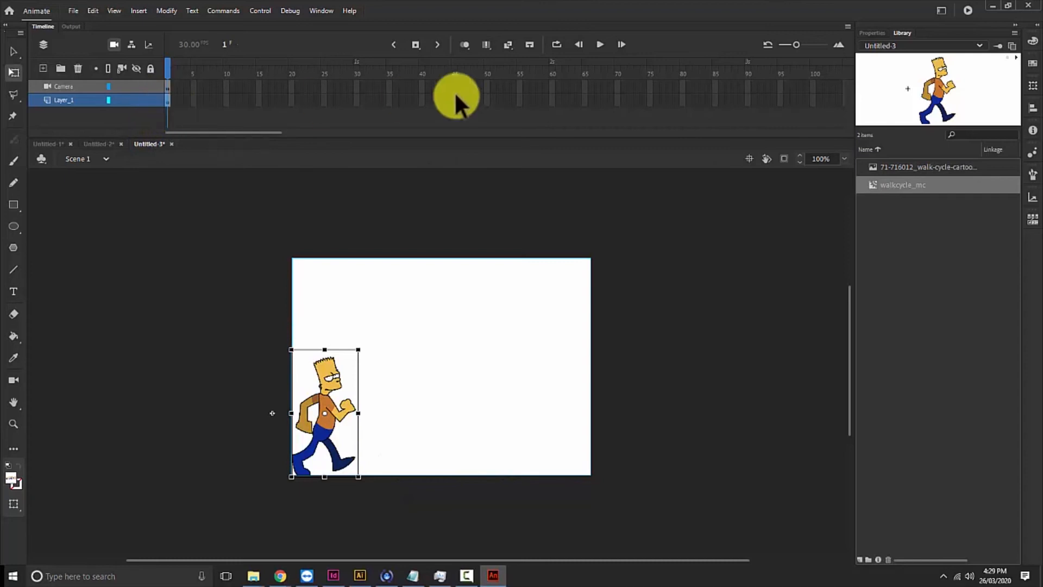
# Step: Animate the figure on Layer_1 with a classic tween that carries it to the stage's lower-right corner at a frame 60 keyframe
pyautogui.click(550, 99)
pyautogui.press('F5')
pyautogui.rightClick(513, 101)
pyautogui.click(560, 110)
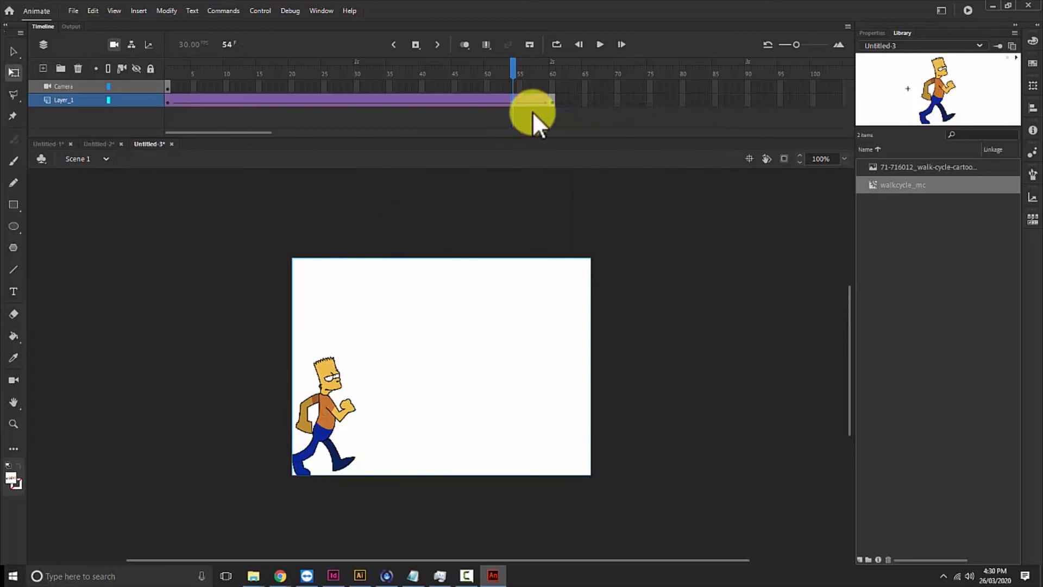
pyautogui.click(552, 99)
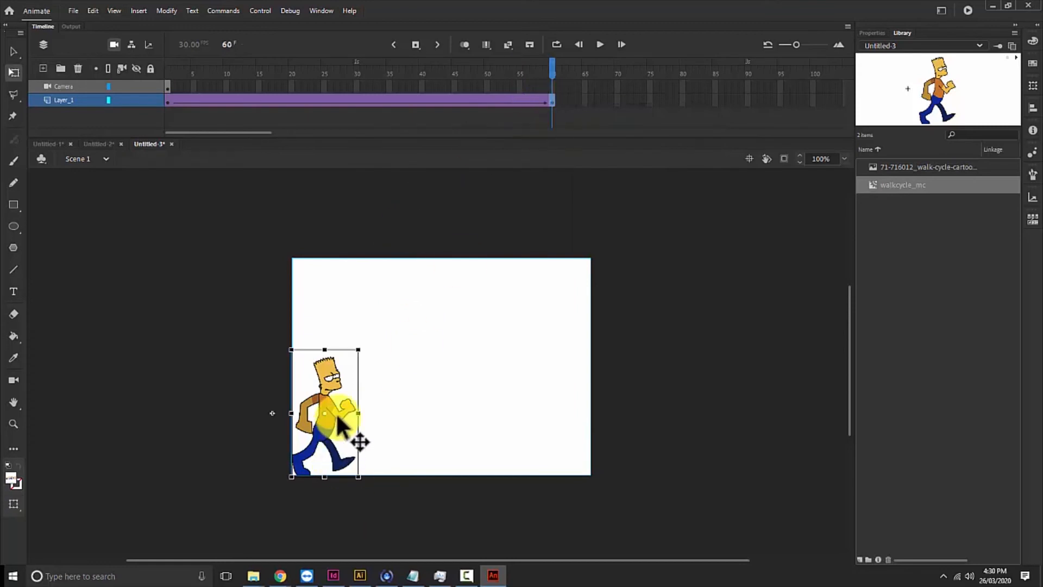
pyautogui.moveTo(343, 423); pyautogui.dragTo(554, 429)
# Step: Play the timeline and test the movie to check the figure's walk across the stage
pyautogui.moveTo(551, 69); pyautogui.dragTo(4, 103)
pyautogui.press('Return')
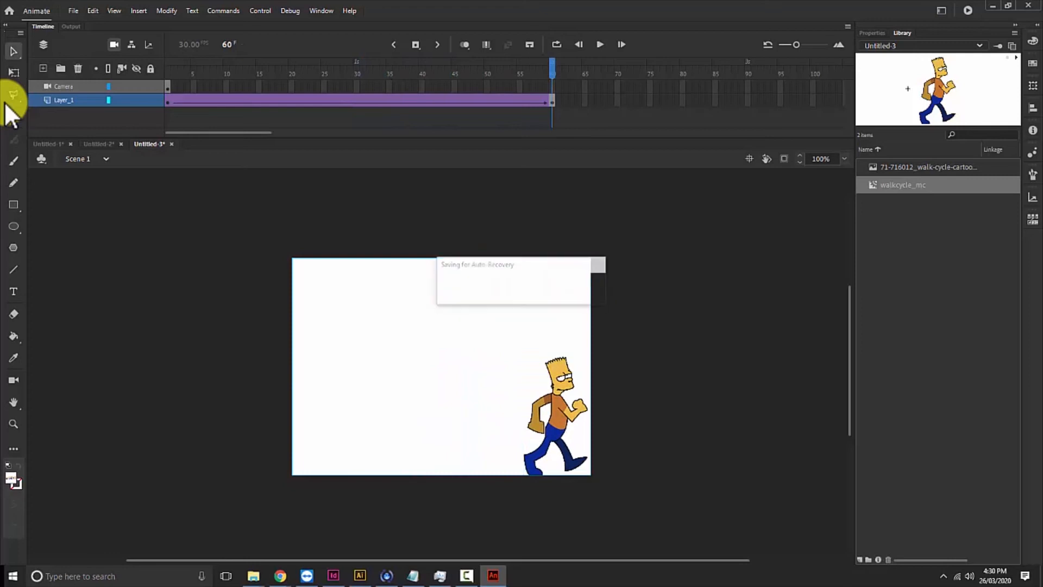
pyautogui.hotkey('ctrl', 'Return')
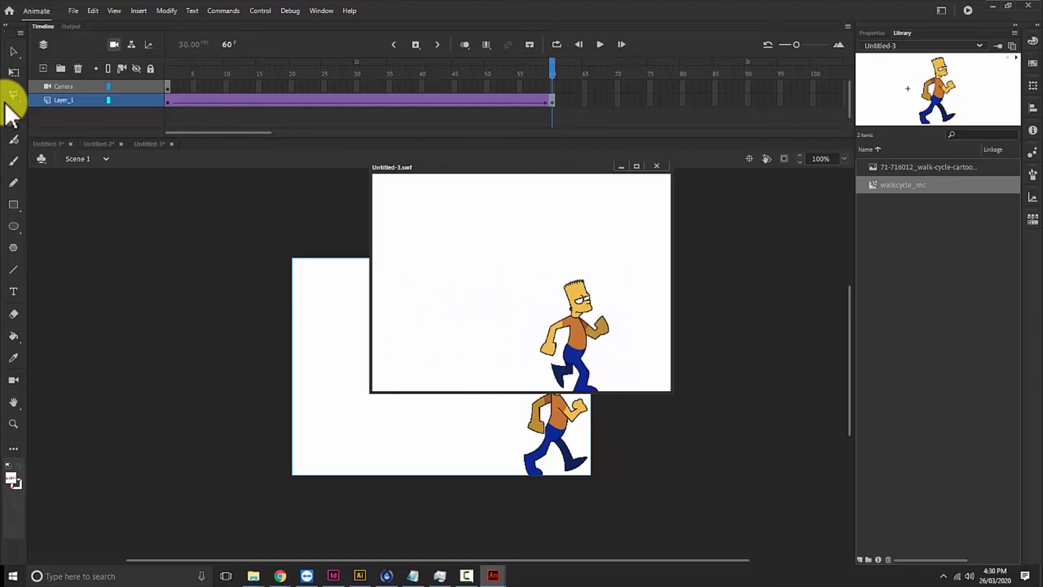
pyautogui.click(656, 166)
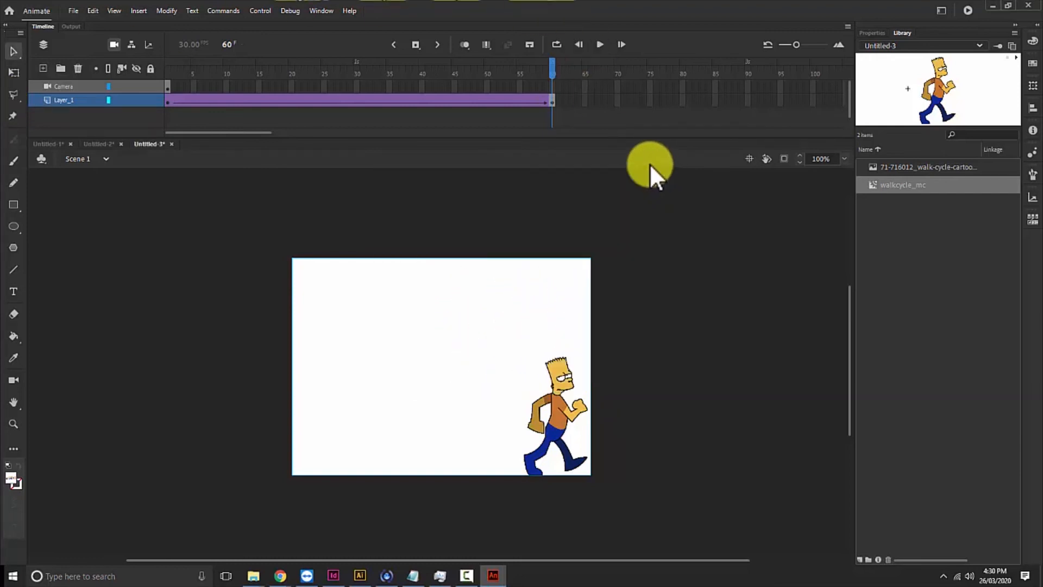
# Step: Add a new layer above Layer_1 and copy the figure from Layer_1's frame 60 in place onto its frame 60
pyautogui.click(43, 68)
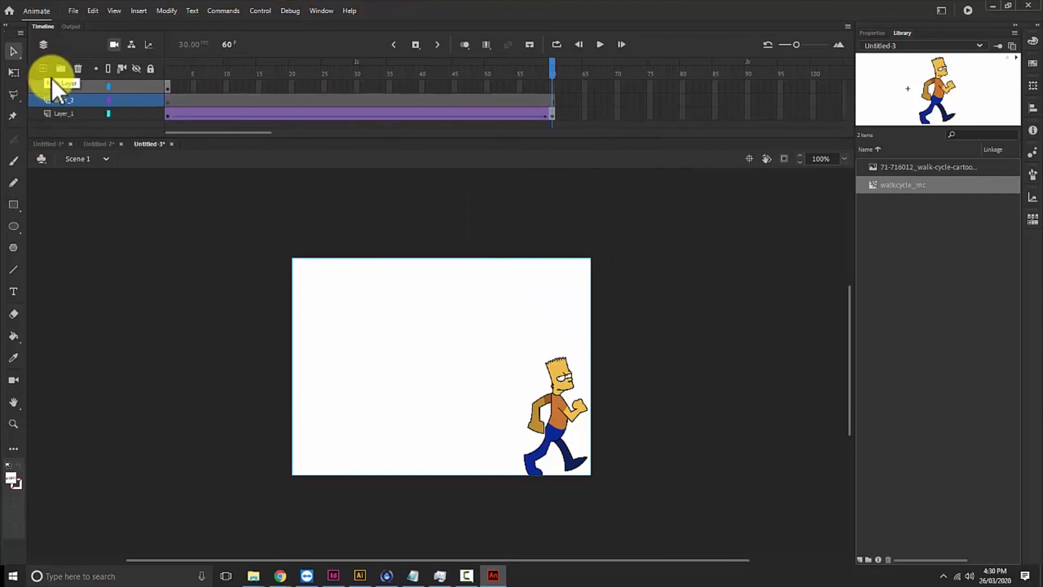
pyautogui.click(553, 101)
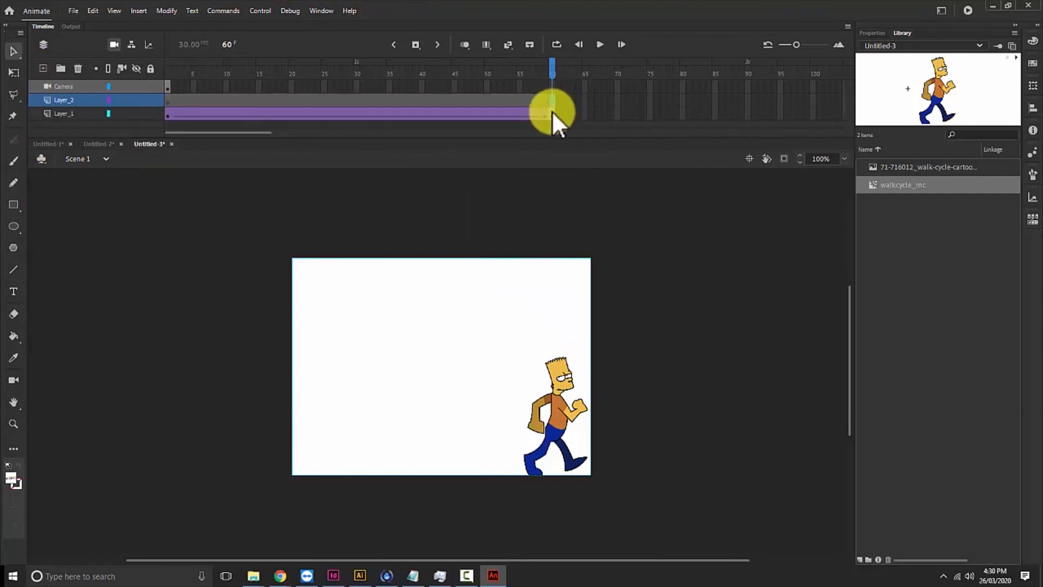
pyautogui.click(552, 113)
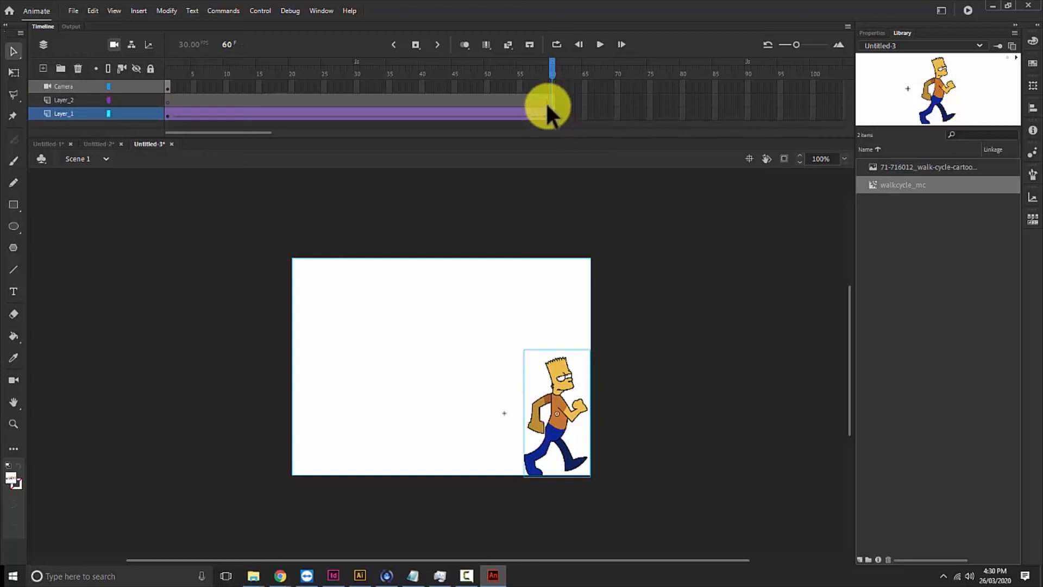
pyautogui.click(549, 101)
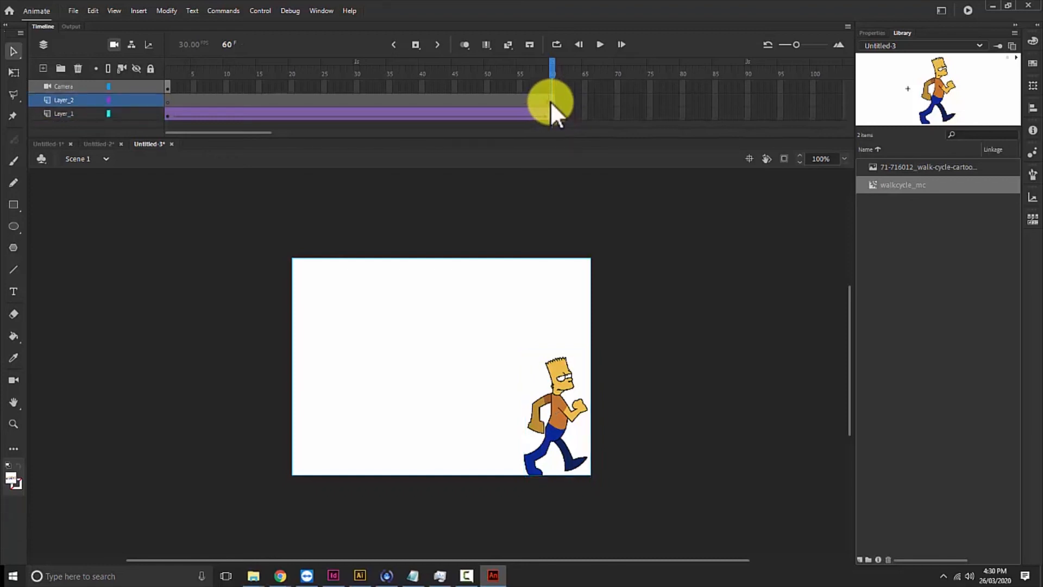
pyautogui.click(548, 98)
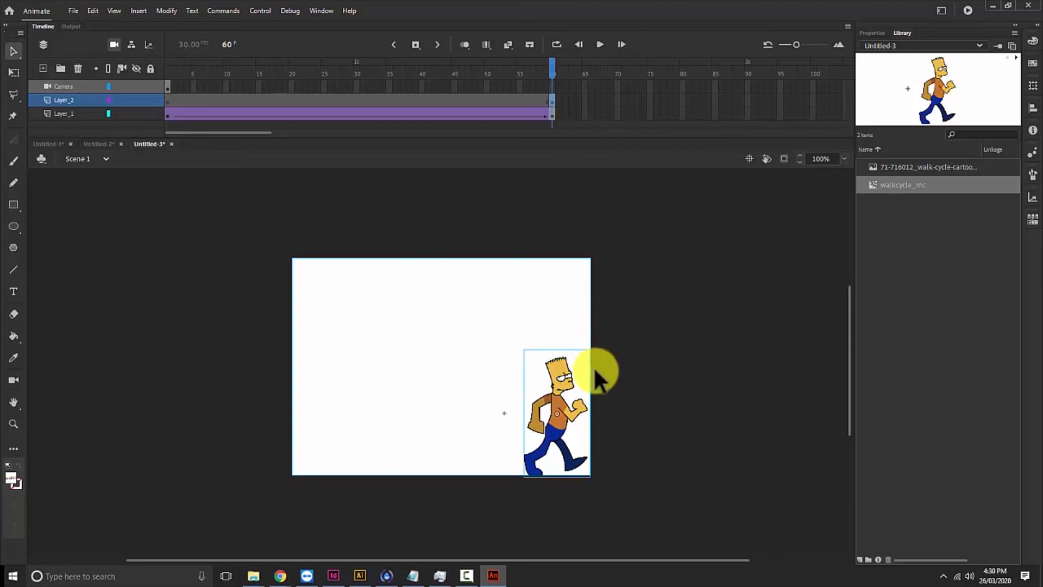
# Step: Flip the copied figure on Layer_2 horizontally and shift its keyframe to frame 61
pyautogui.press('q')
pyautogui.rightClick(569, 369)
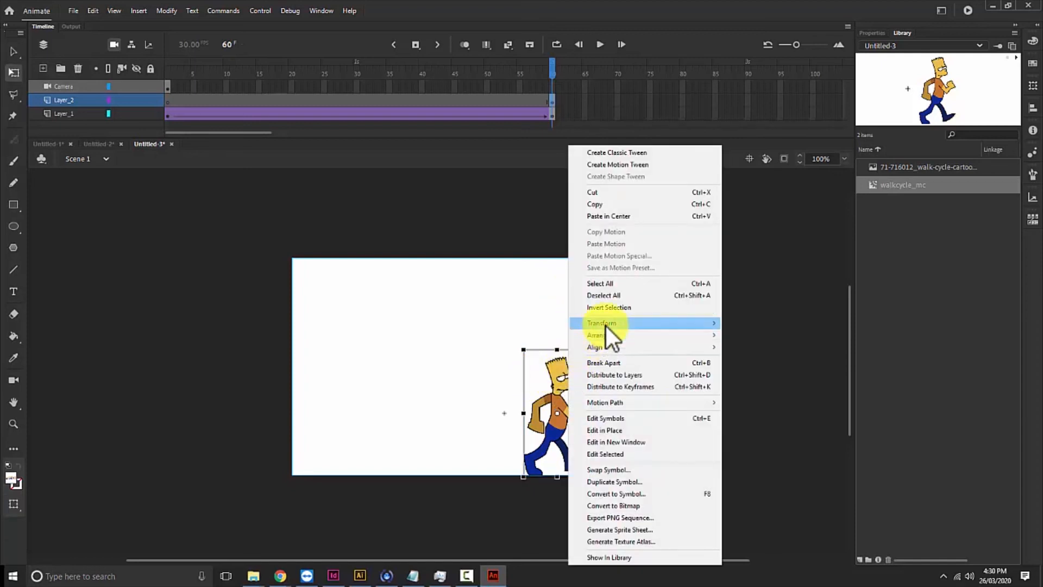
pyautogui.moveTo(605, 325)
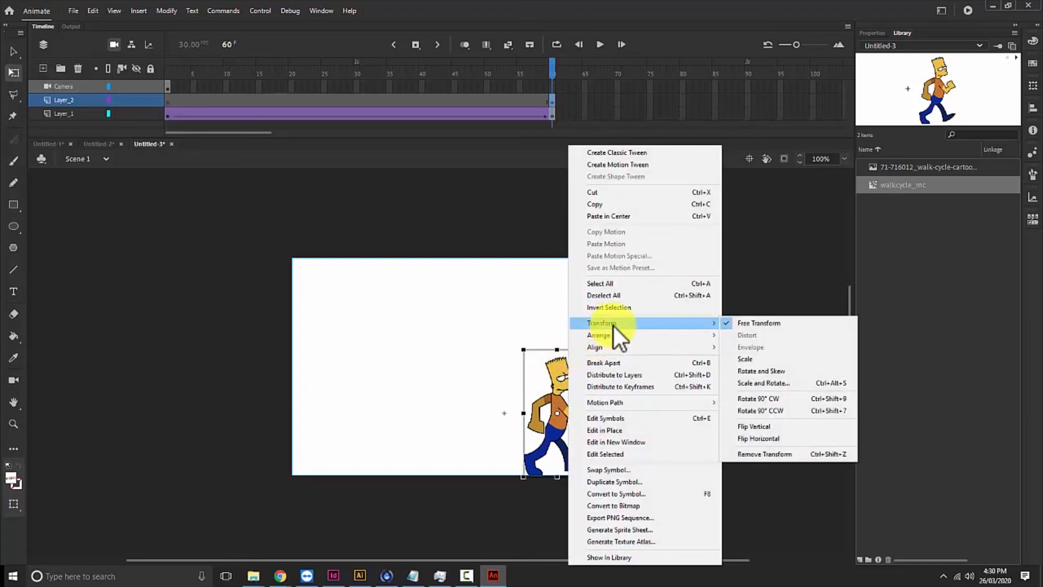
pyautogui.click(786, 438)
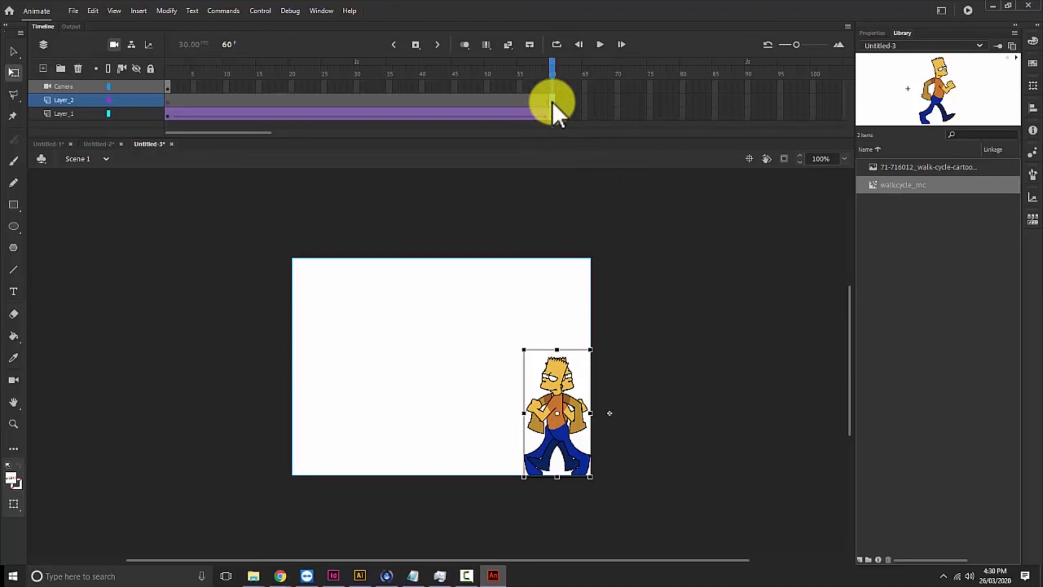
pyautogui.moveTo(554, 98); pyautogui.dragTo(560, 100)
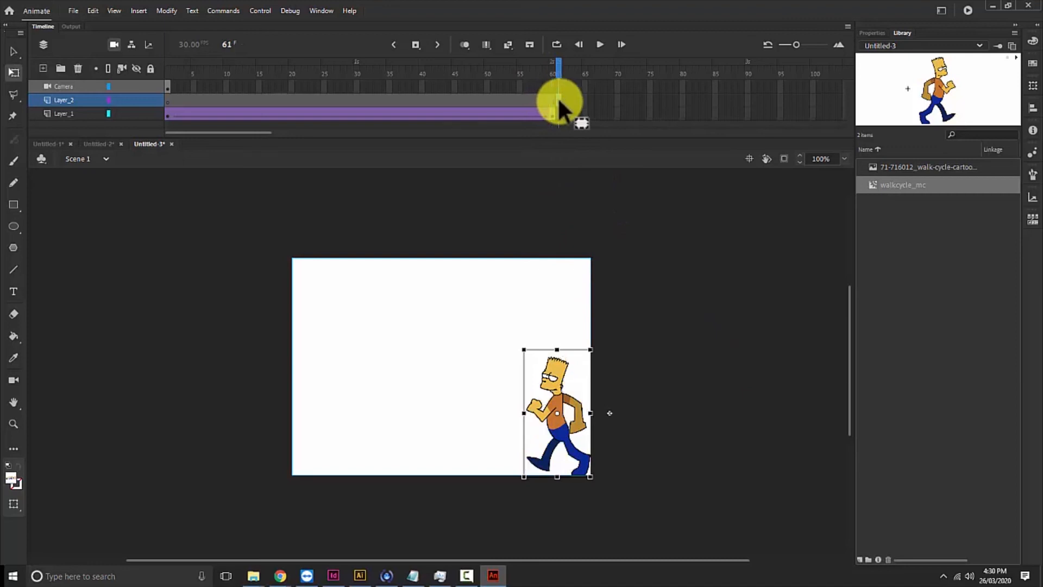
# Step: Add a keyframe at frame 120 of Layer_2 and create a classic tween from frame 61 to it
pyautogui.moveTo(253, 131); pyautogui.dragTo(287, 131)
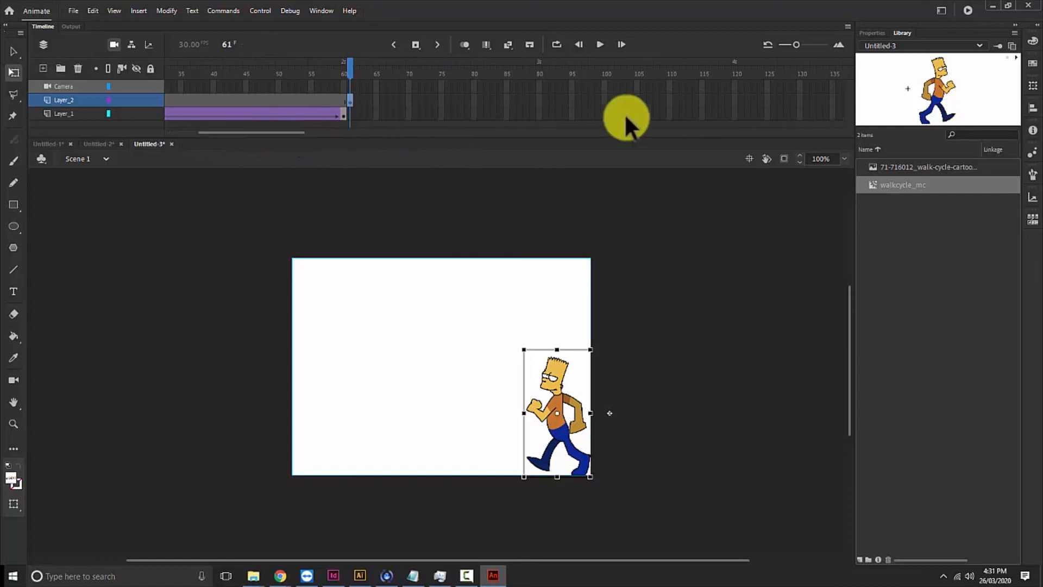
pyautogui.click(733, 97)
pyautogui.press('F5')
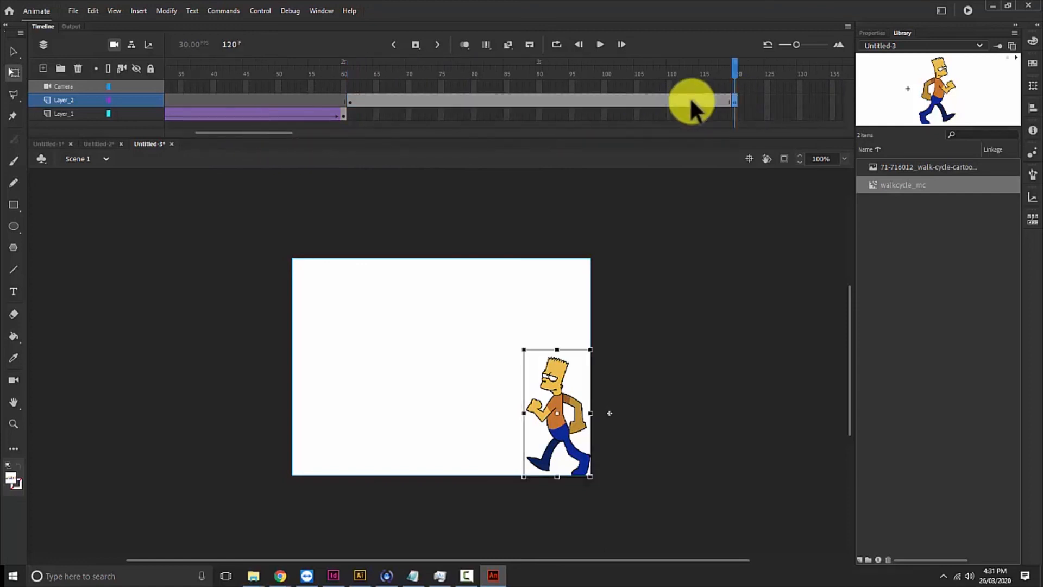
pyautogui.rightClick(674, 101)
pyautogui.click(700, 119)
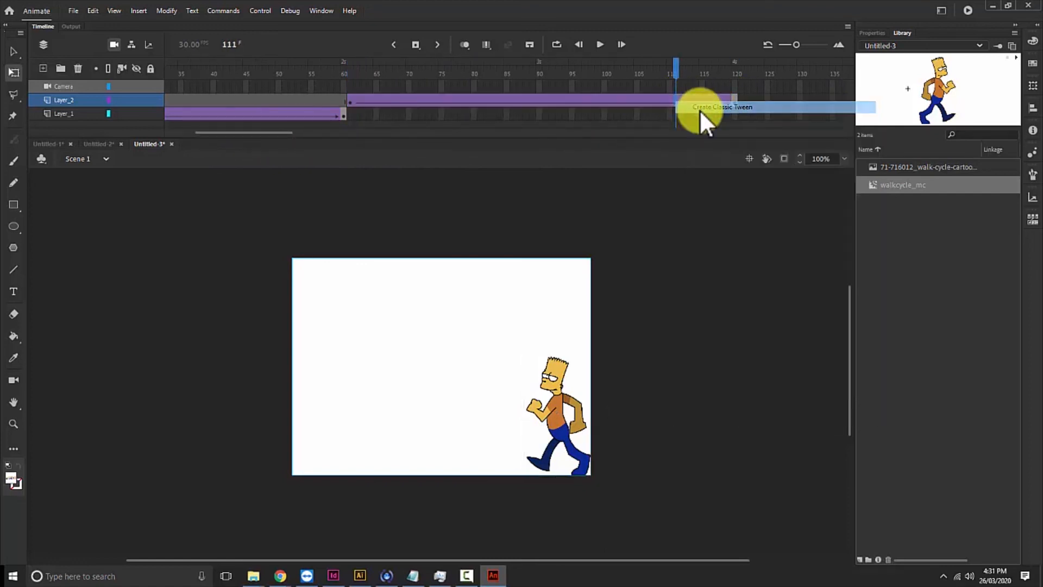
# Step: Try moving the flipped figure to the stage's lower-left corner at frame 111 and test the movie
pyautogui.moveTo(556, 417); pyautogui.dragTo(322, 415)
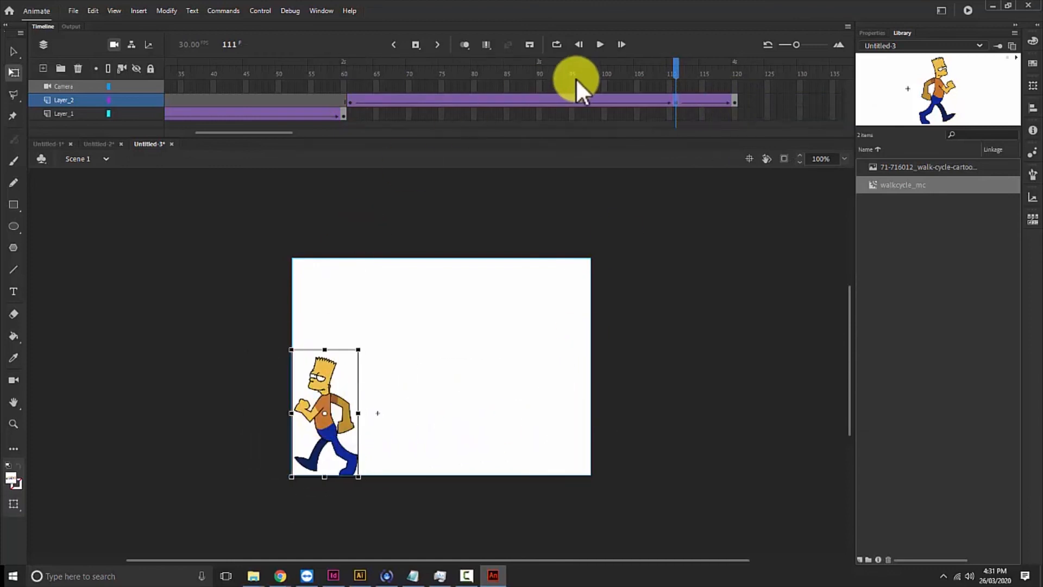
pyautogui.hotkey('ctrl', 'Return')
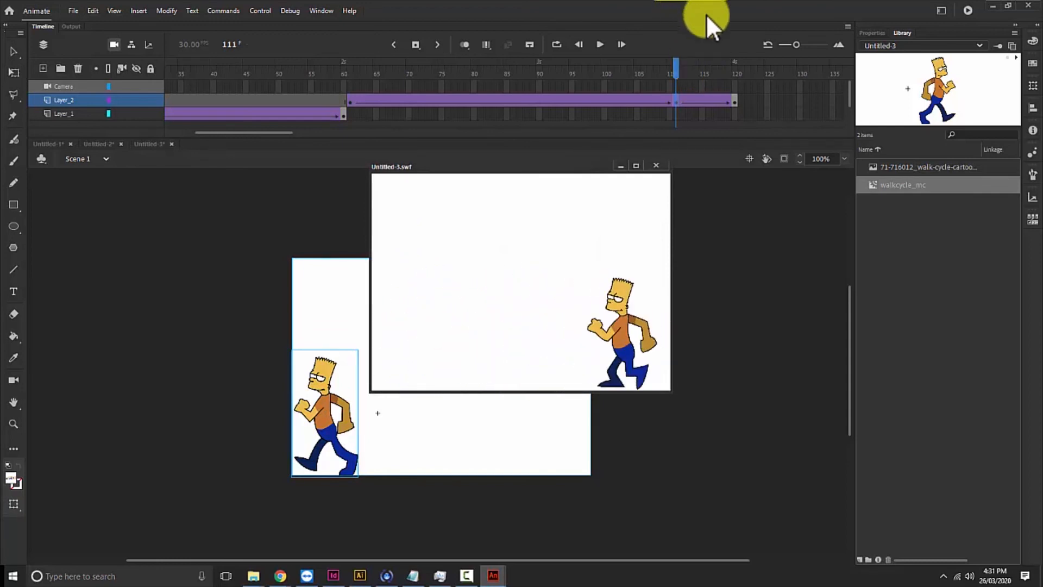
pyautogui.click(656, 165)
pyautogui.moveTo(671, 64); pyautogui.dragTo(533, 114)
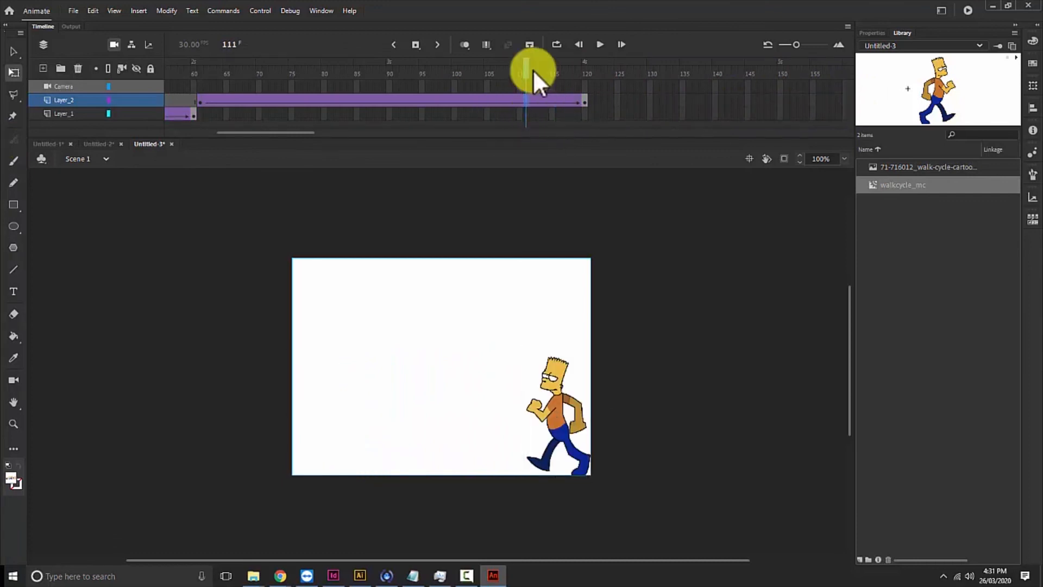
# Step: Move the flipped figure to the stage's lower-left corner at frame 120 of Layer_2
pyautogui.moveTo(592, 66); pyautogui.dragTo(677, 102)
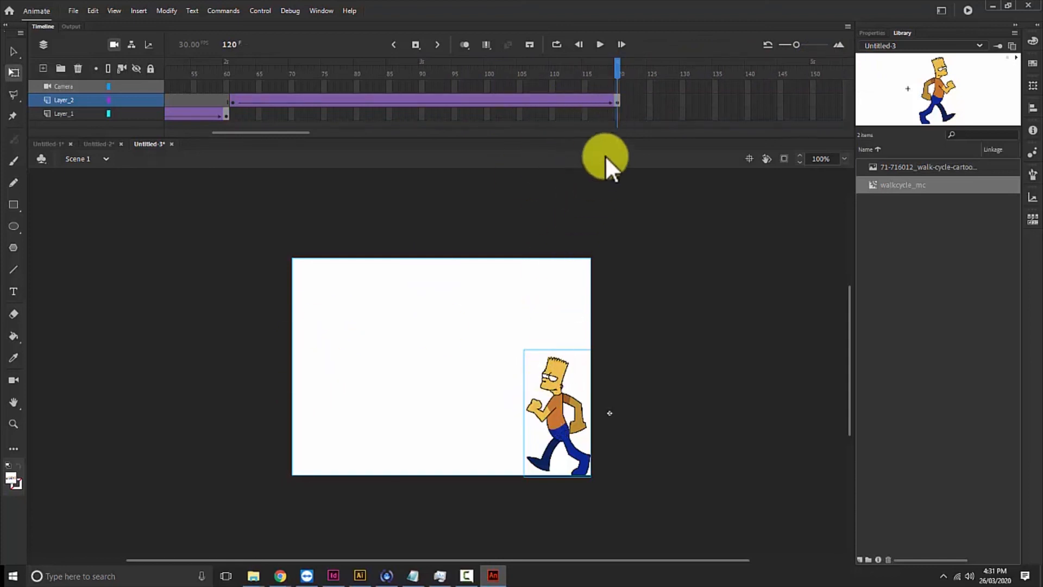
pyautogui.click(618, 100)
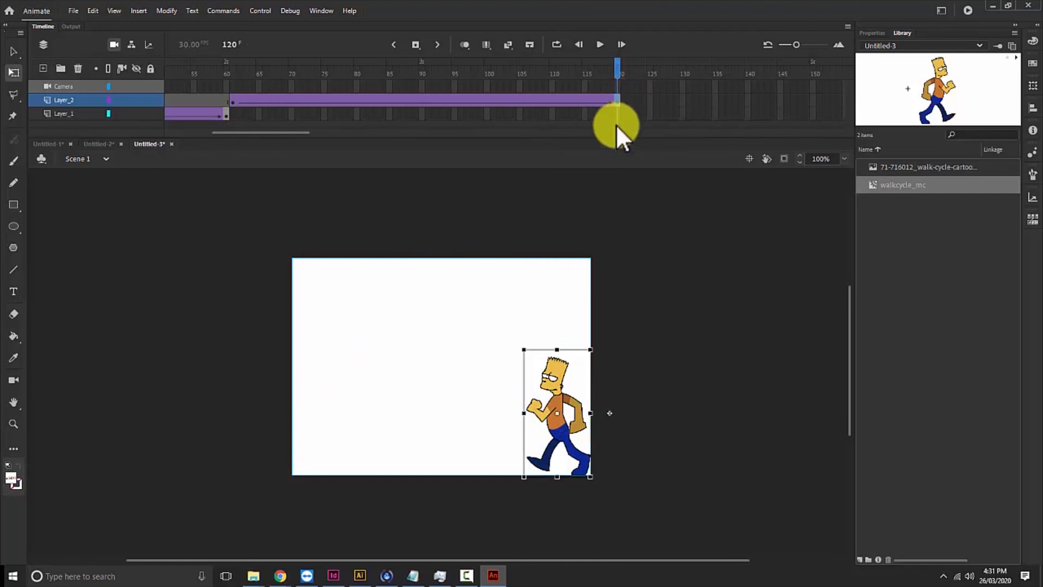
pyautogui.moveTo(564, 443); pyautogui.dragTo(328, 446)
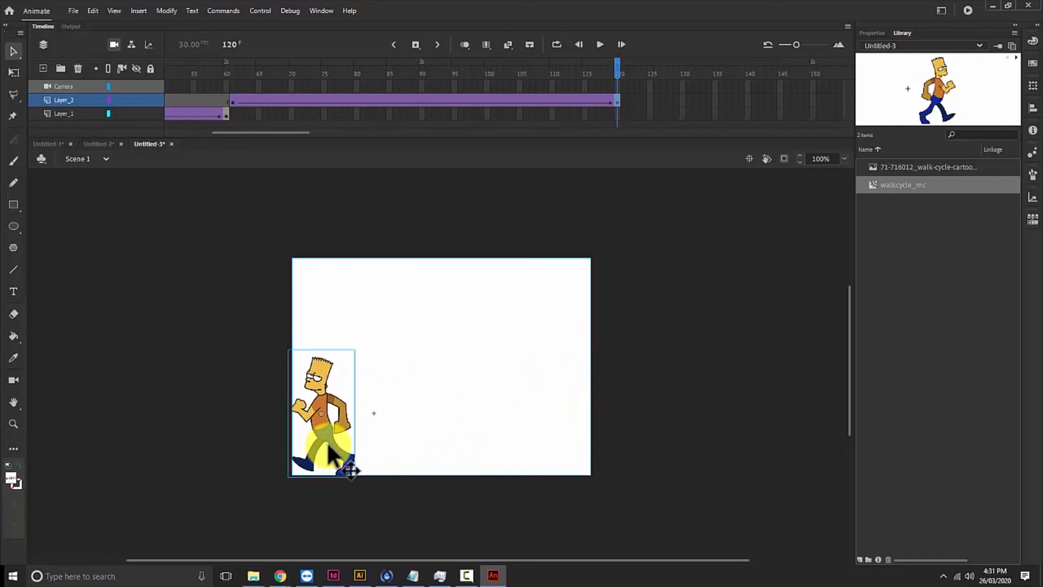
# Step: Test the movie to check the figure's walk in both directions across the stage
pyautogui.hotkey('ctrl', 'Return')
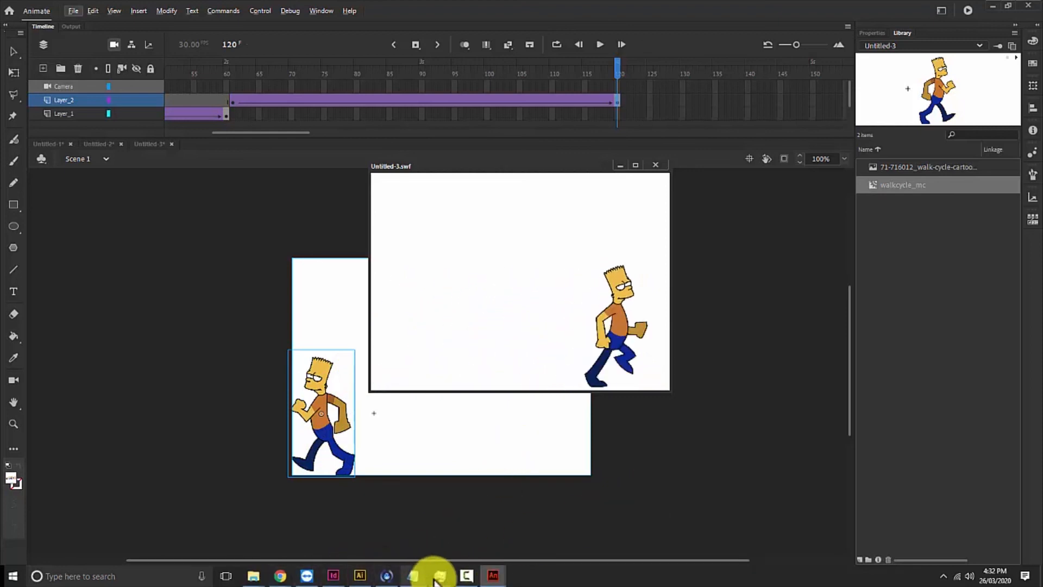
pyautogui.click(466, 576)
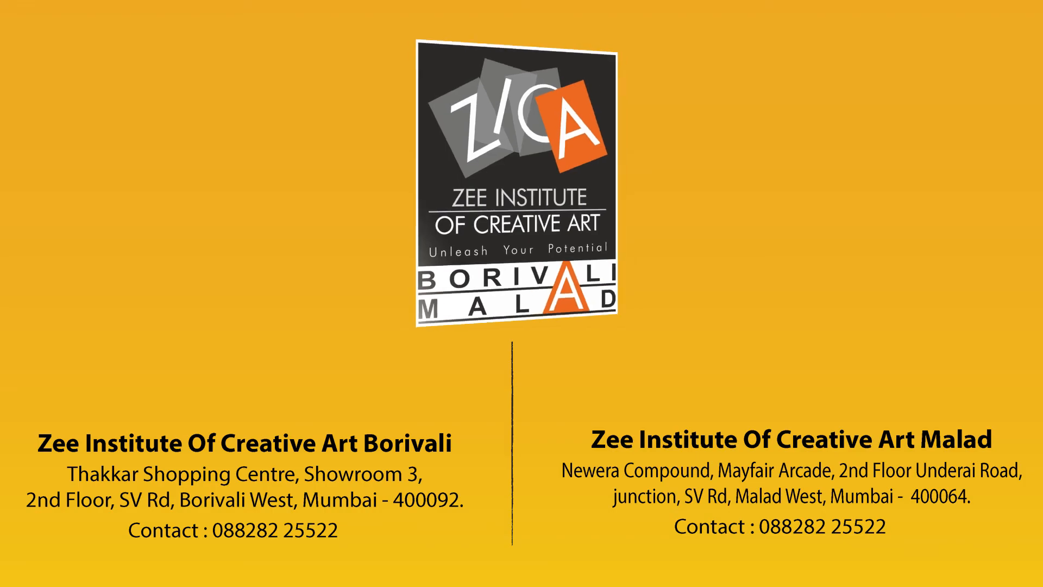